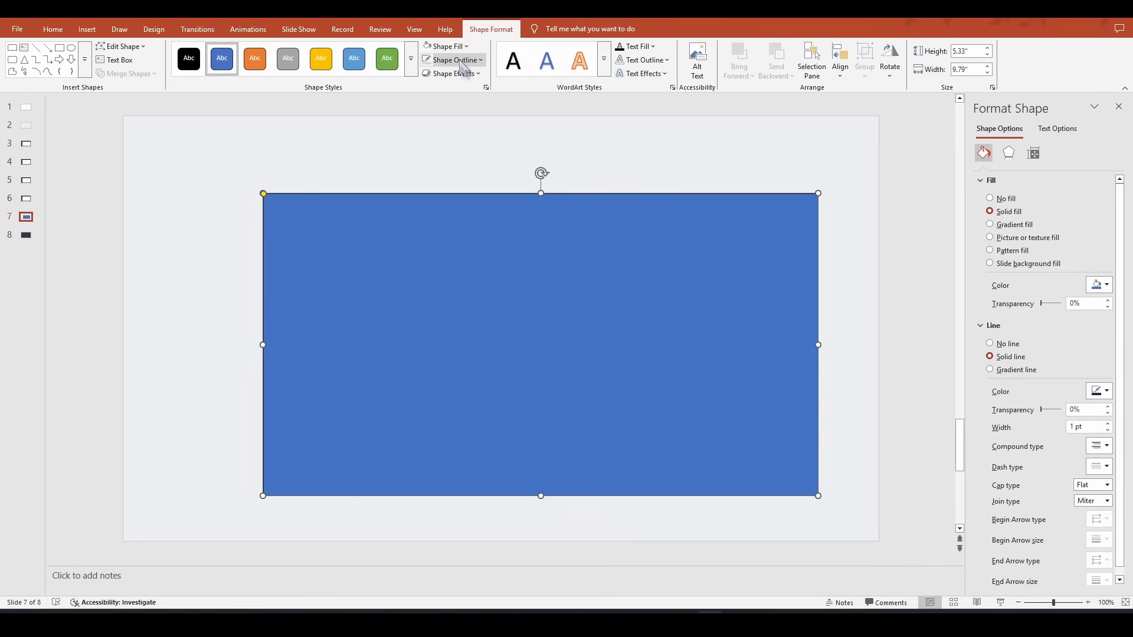
# Step: Remove the blue rectangle's outline and resize it to 7.5 in high by 13.33 in wide
pyautogui.click(460, 62)
pyautogui.click(461, 295)
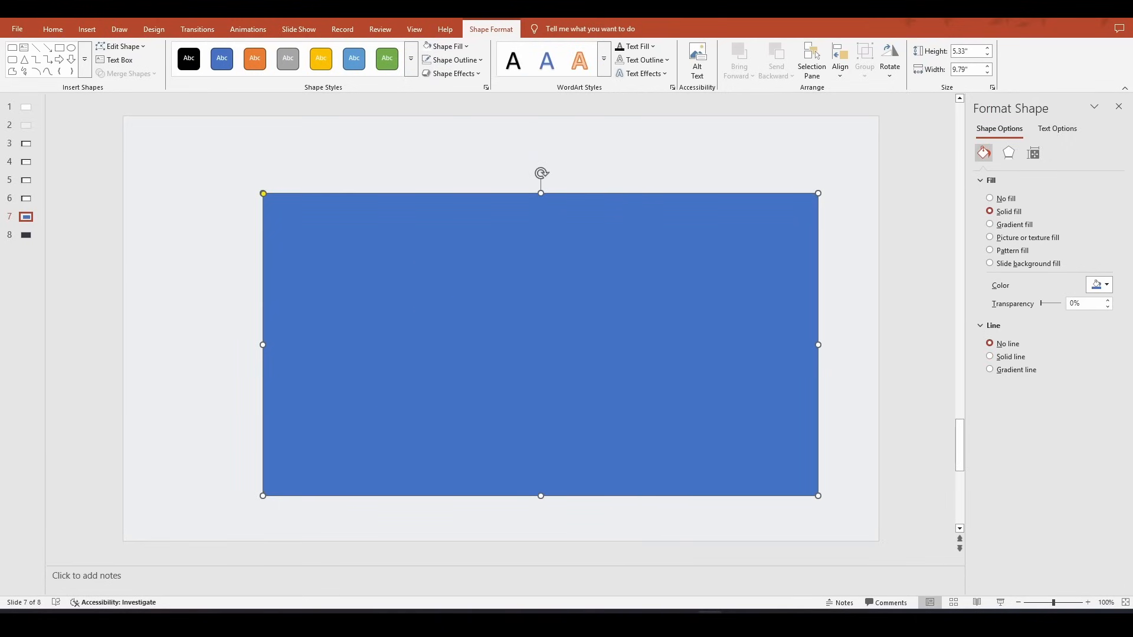
pyautogui.click(973, 52)
pyautogui.write('7.5')
pyautogui.press('Return')
pyautogui.click(973, 69)
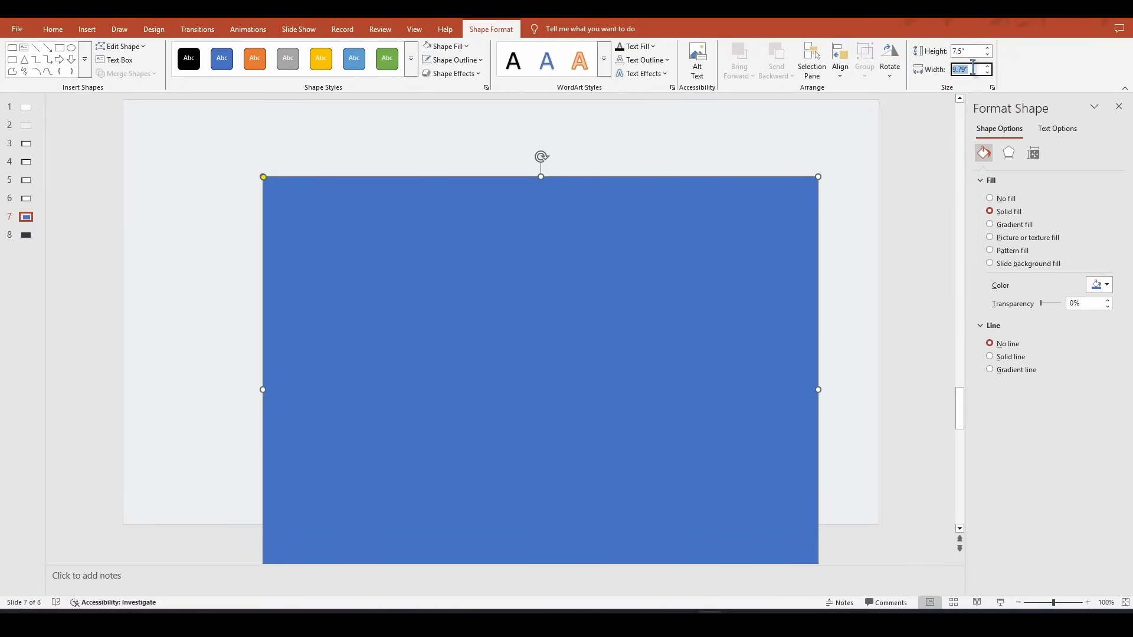
pyautogui.write('13.33')
pyautogui.press('Return')
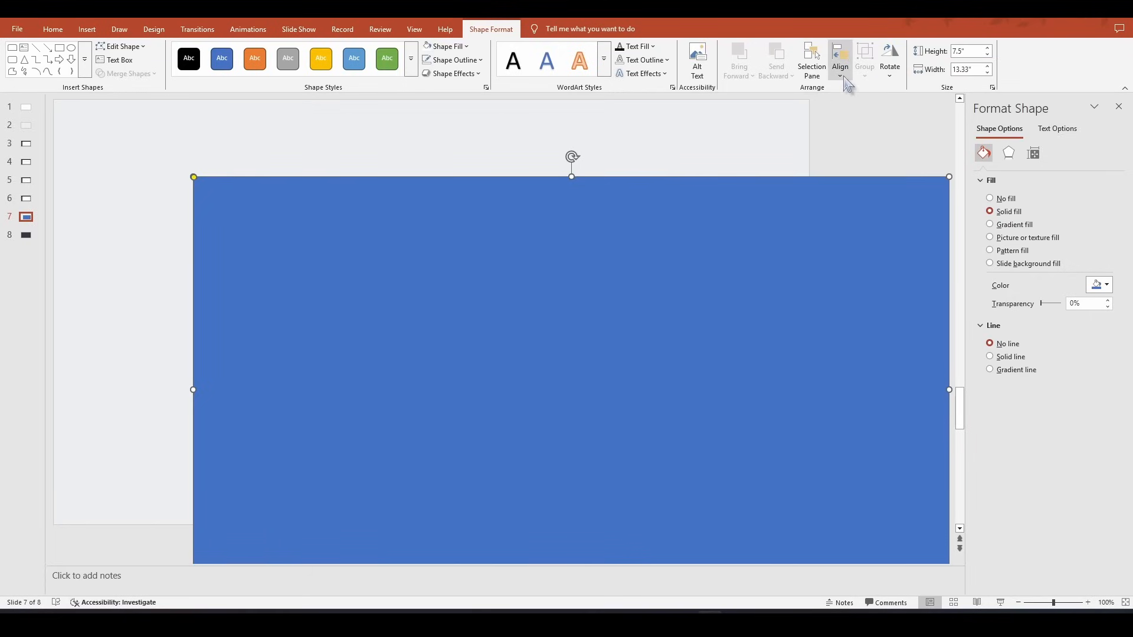
# Step: Align the rectangle to the middle and center of the slide, and close the shape formatting options
pyautogui.click(845, 79)
pyautogui.click(864, 146)
pyautogui.click(838, 70)
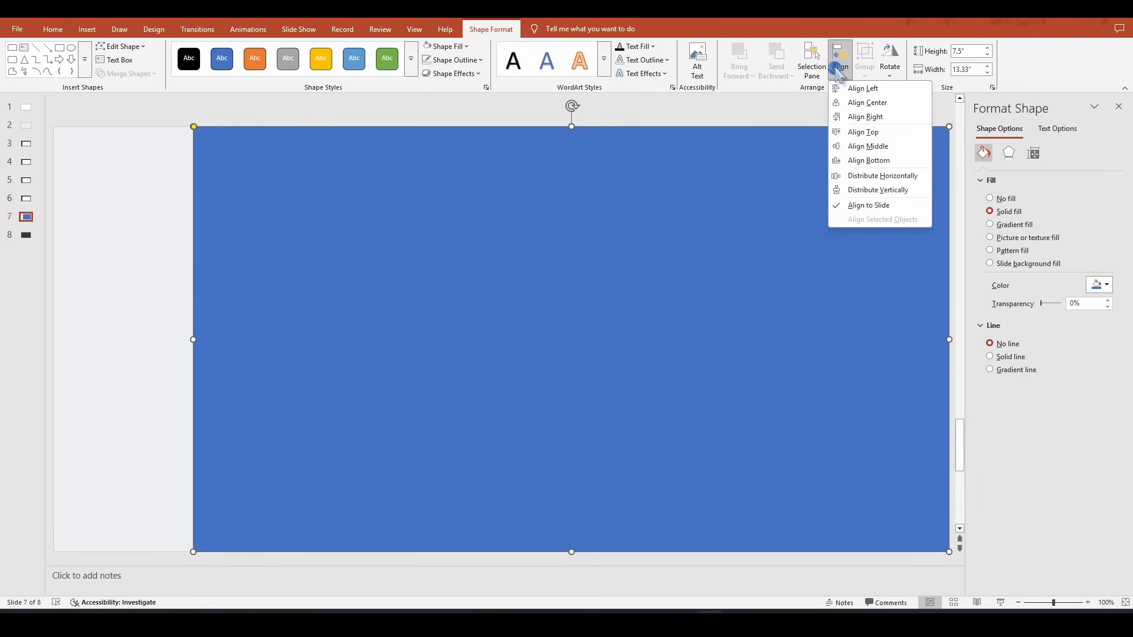
pyautogui.click(857, 102)
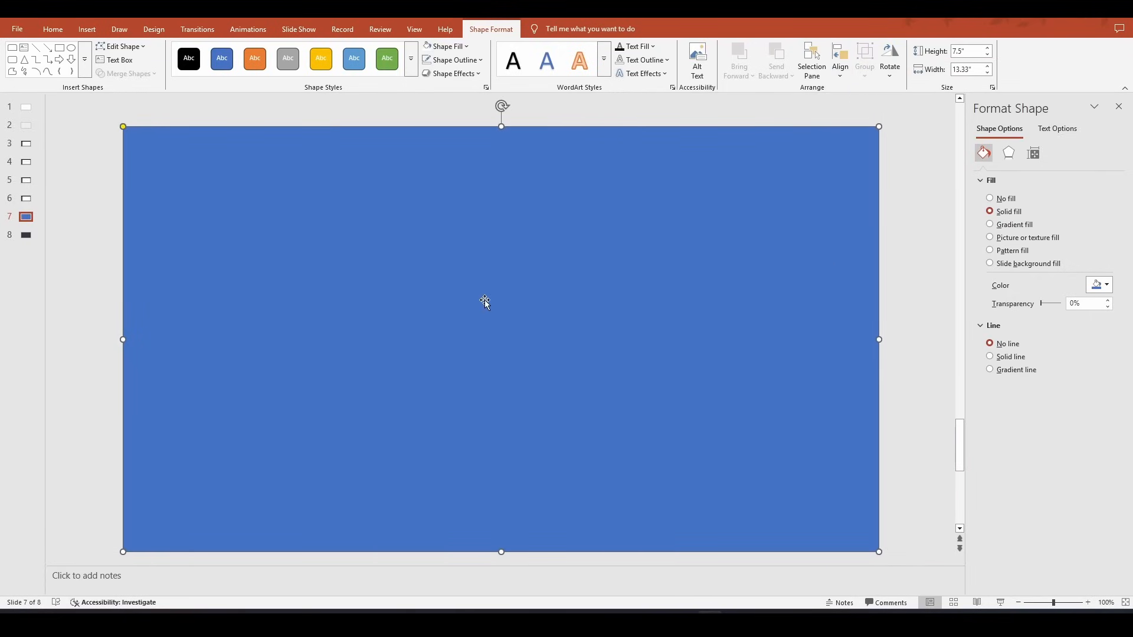
pyautogui.click(1119, 106)
pyautogui.click(69, 425)
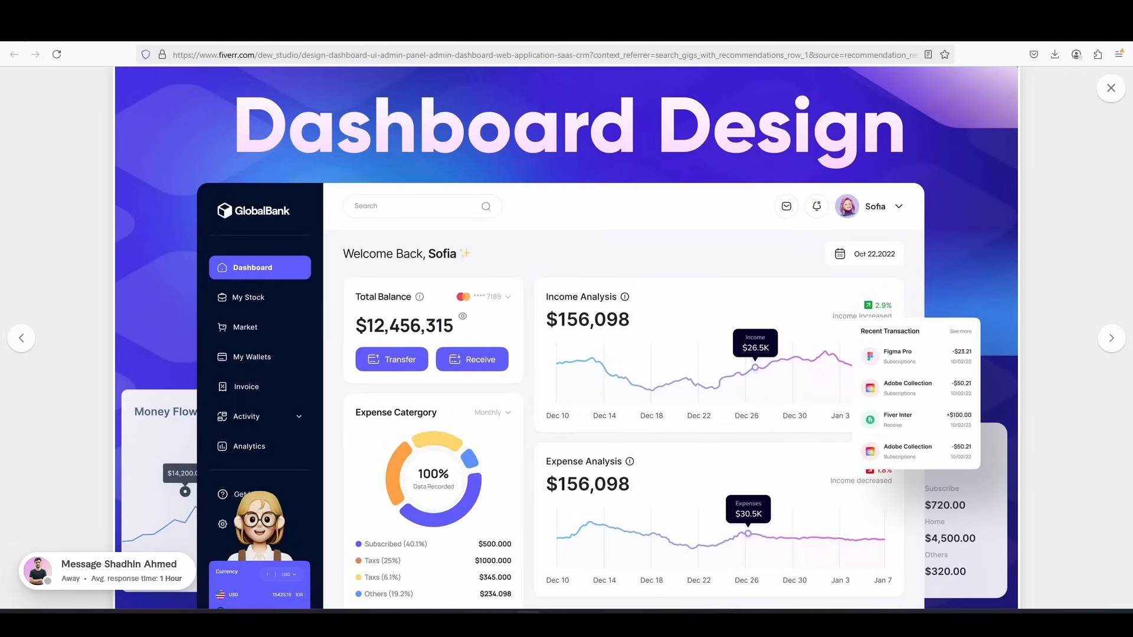
# Step: Switch to the Color Cop search results in the browser and open the Color Cop site's download page
pyautogui.click(528, 623)
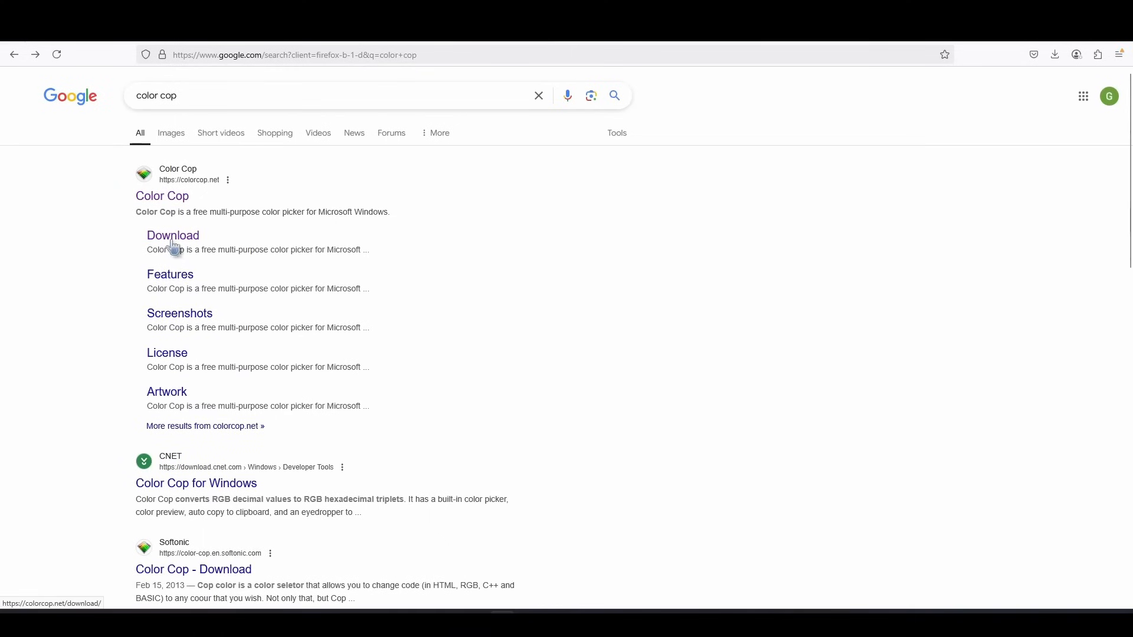
pyautogui.click(168, 198)
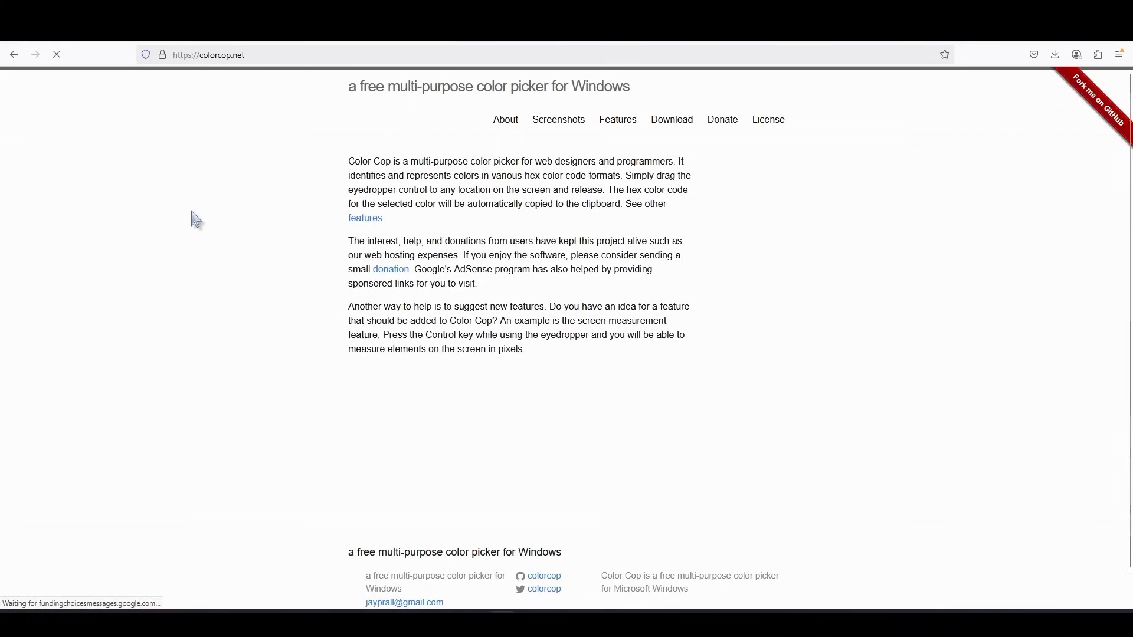
pyautogui.click(681, 121)
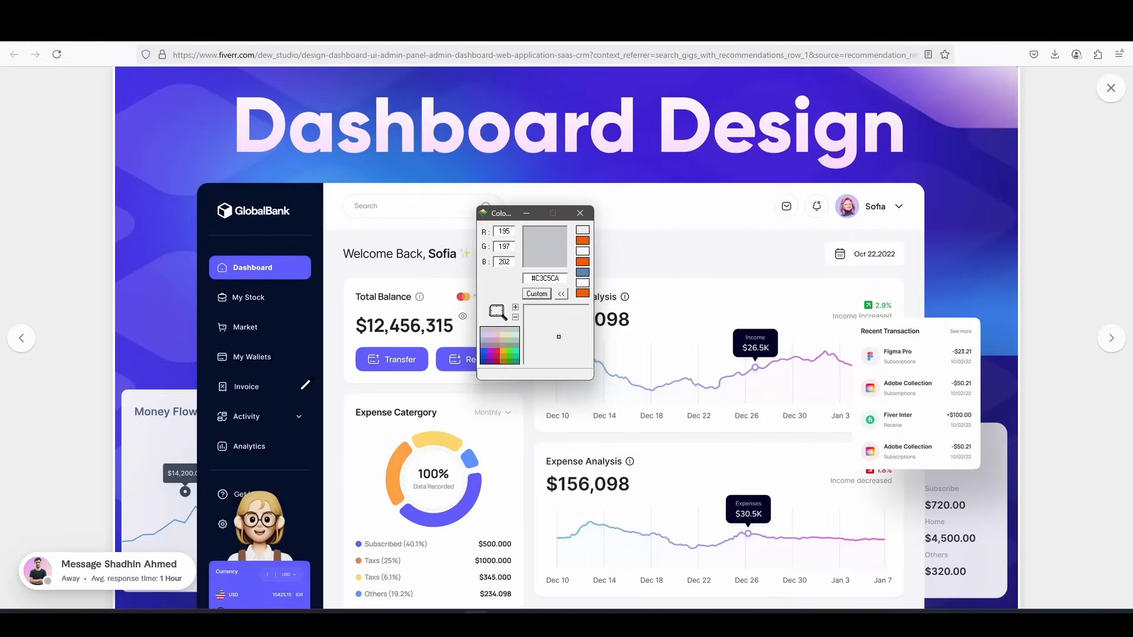
# Step: Sample the dashboard sidebar's dark navy with Color Cop and fill the slide's rectangle with #040F2B
pyautogui.moveTo(299, 379); pyautogui.dragTo(302, 380)
pyautogui.doubleClick(562, 277)
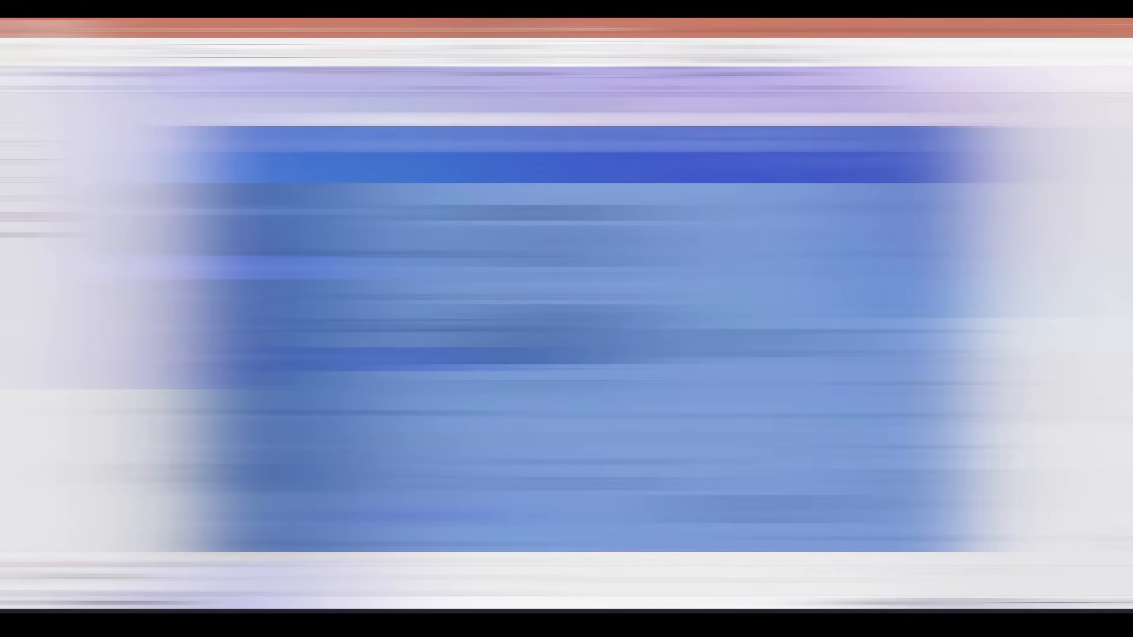
pyautogui.click(726, 46)
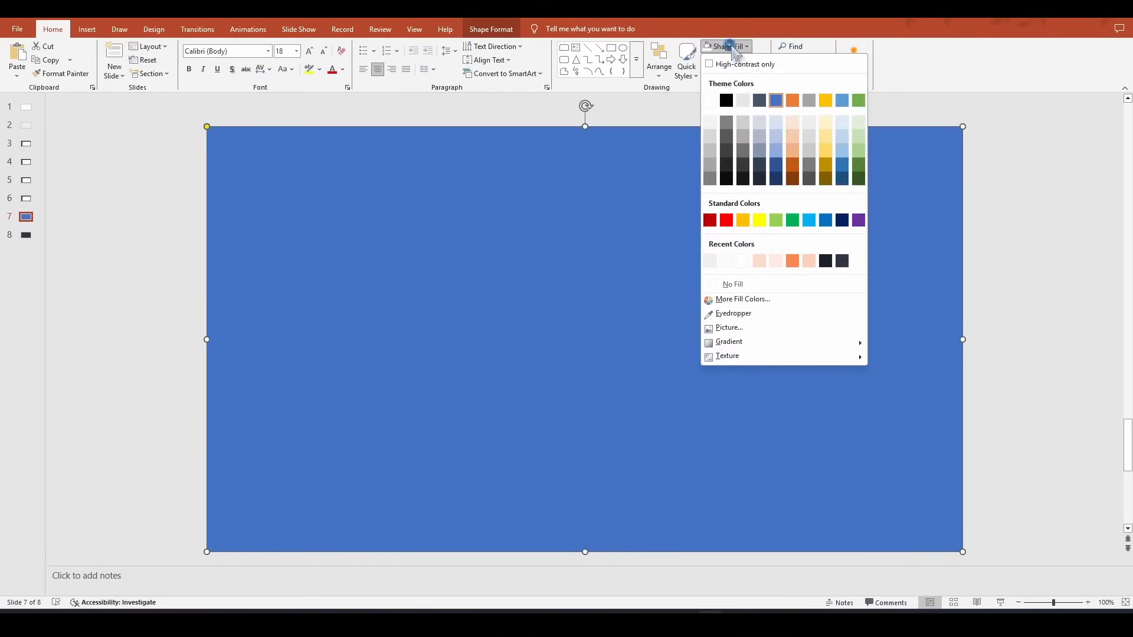
pyautogui.click(753, 303)
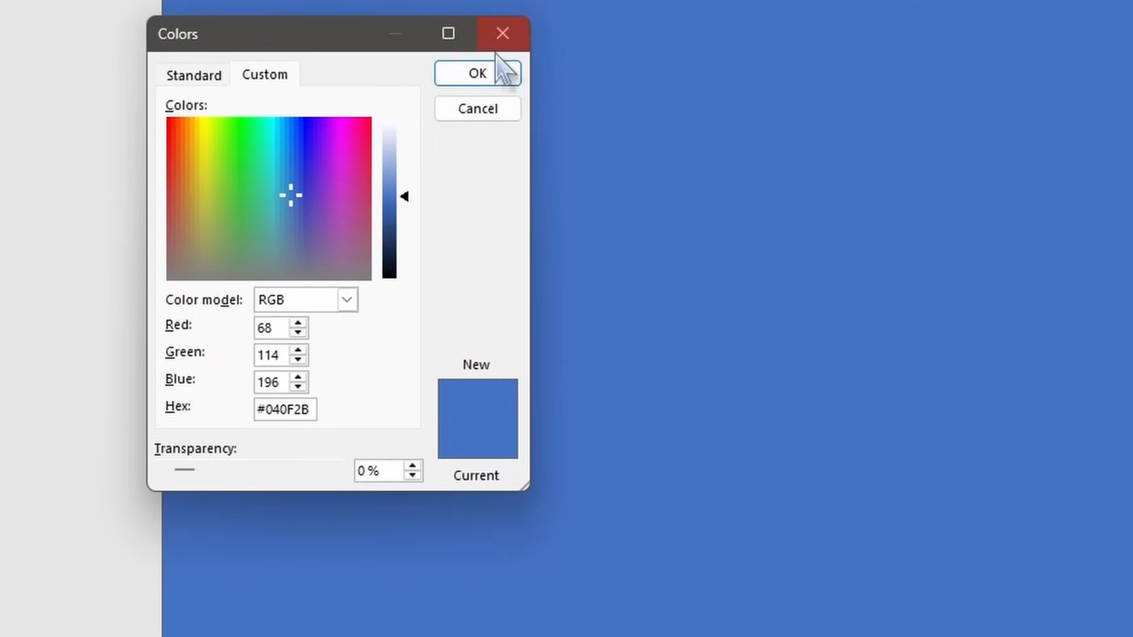
pyautogui.click(364, 195)
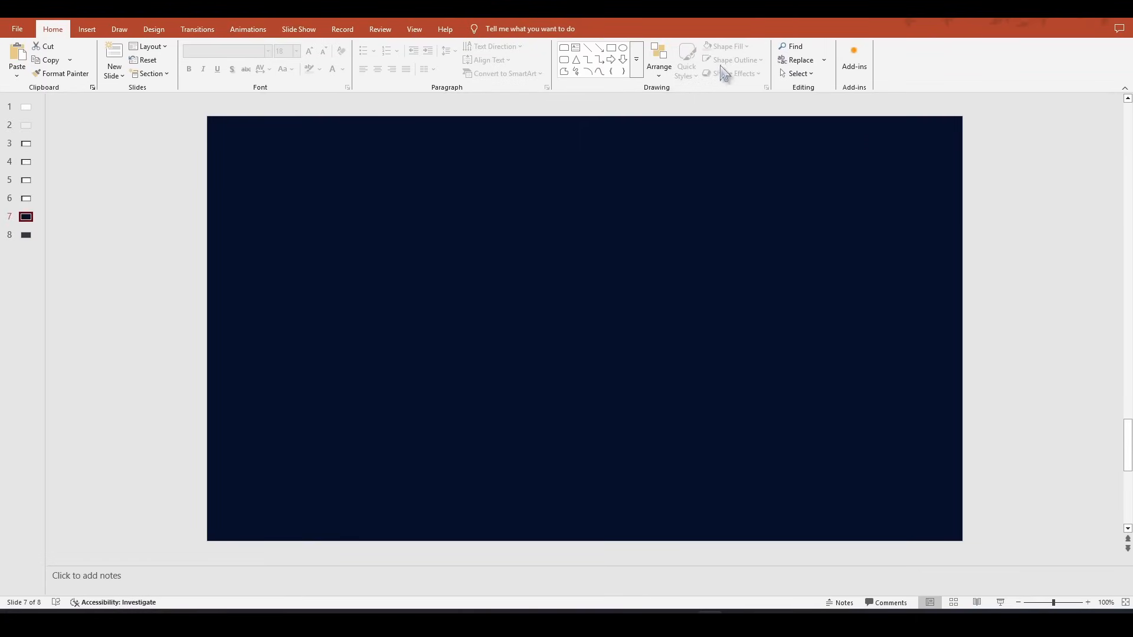
# Step: Fill the full-slide rectangle with the custom color #2D3748
pyautogui.click(634, 288)
pyautogui.click(724, 46)
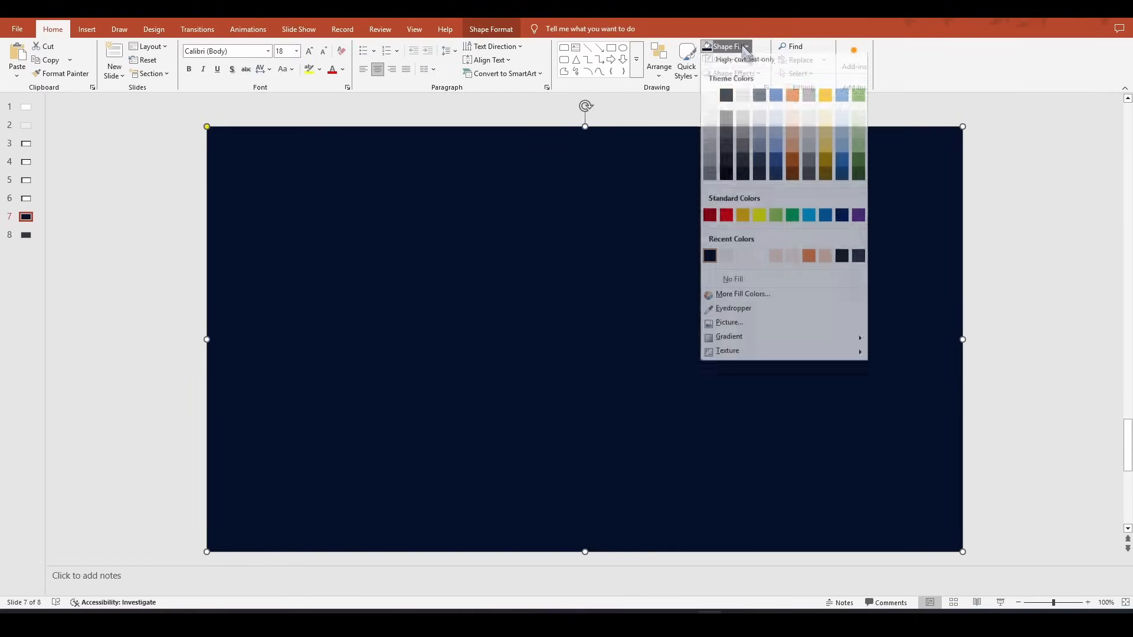
pyautogui.click(738, 299)
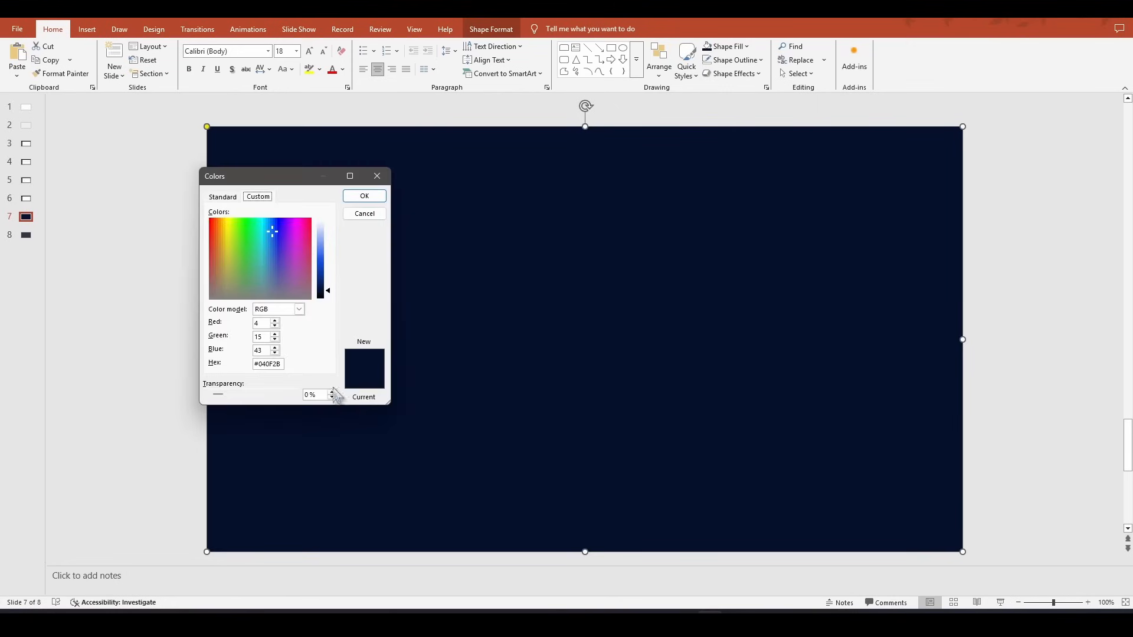
pyautogui.moveTo(282, 364); pyautogui.dragTo(214, 370)
pyautogui.write('#2D3748')
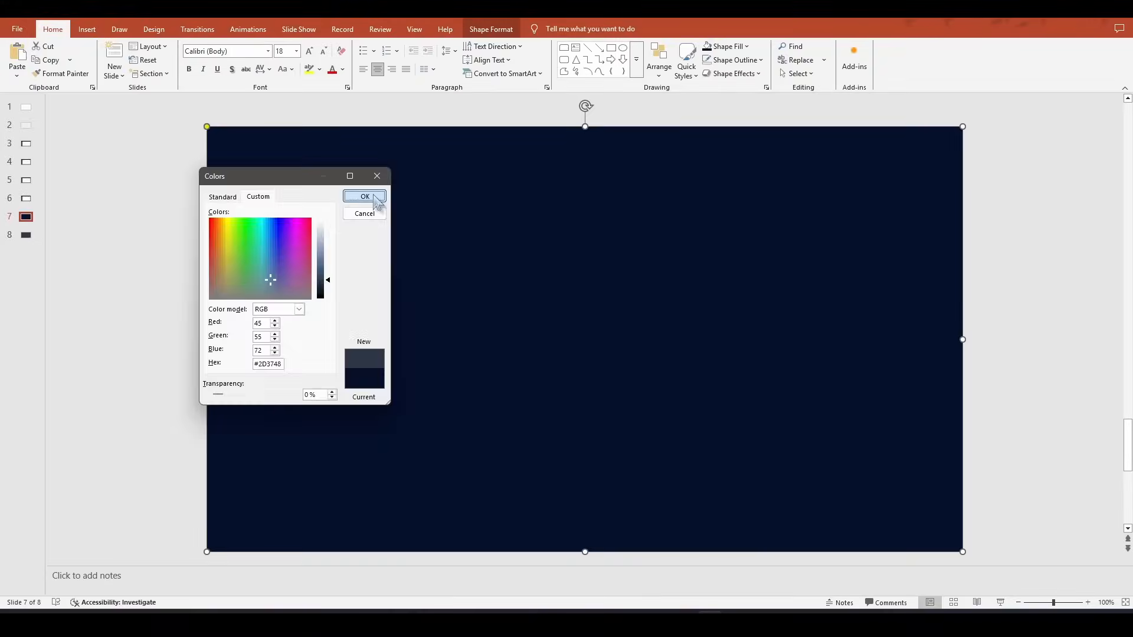
pyautogui.click(765, 119)
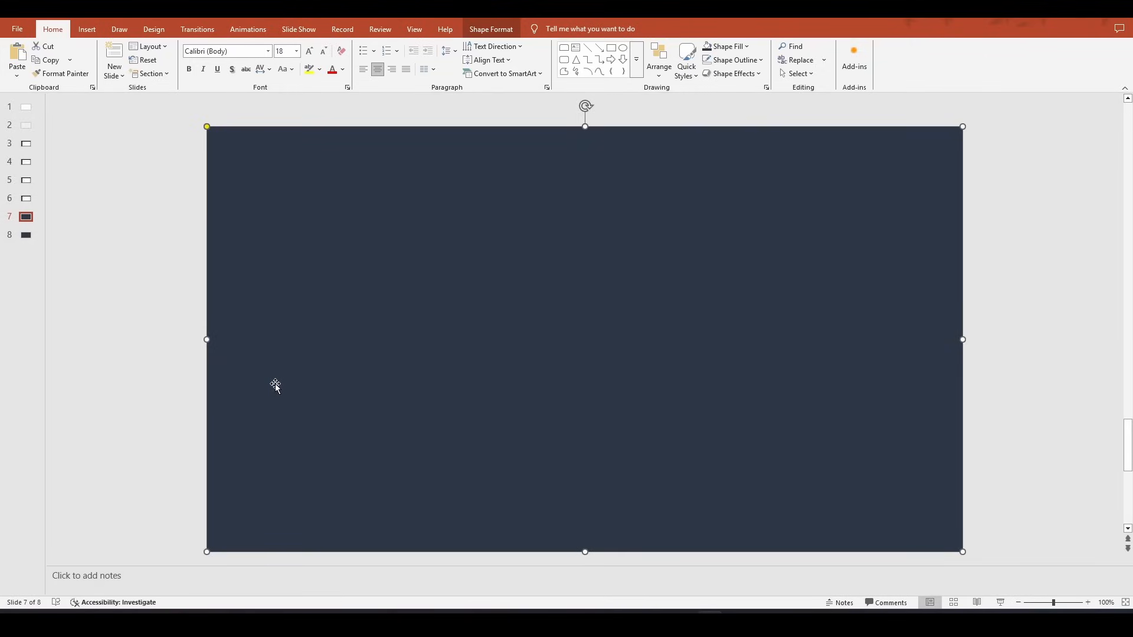
# Step: Resize the dark rectangle to 1260px wide and 700px high
pyautogui.doubleClick(275, 386)
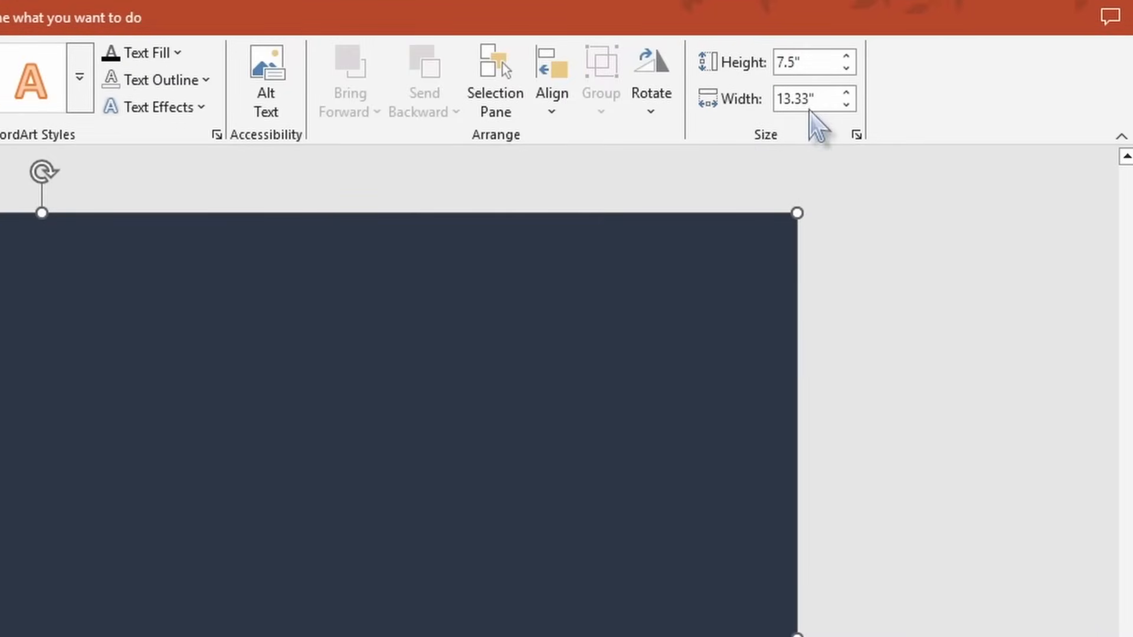
pyautogui.click(820, 99)
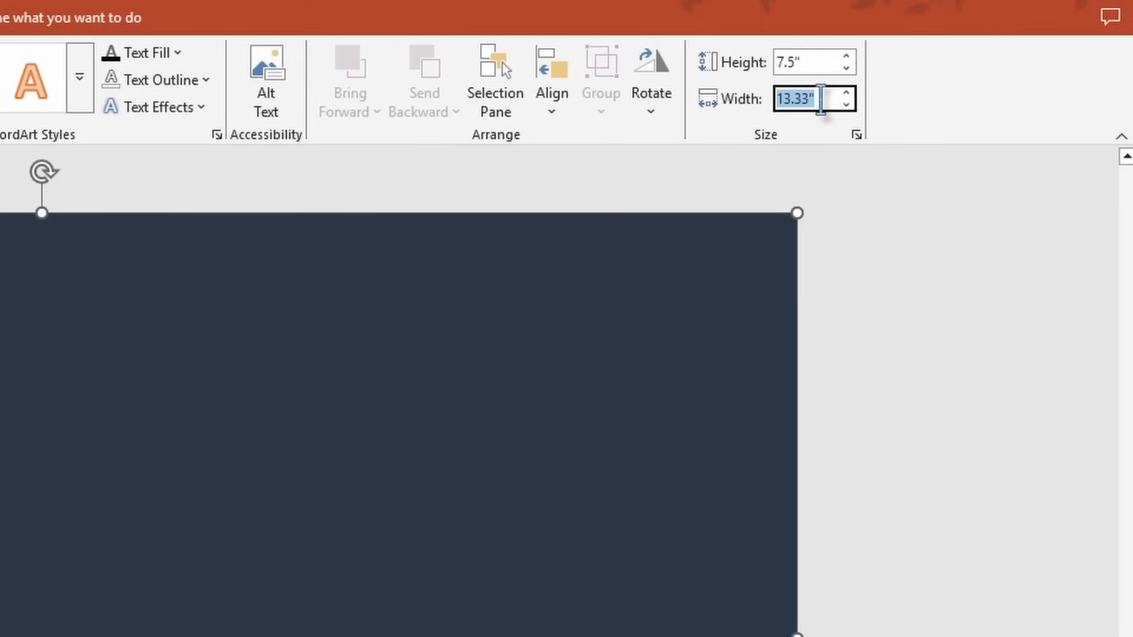
pyautogui.write('12')
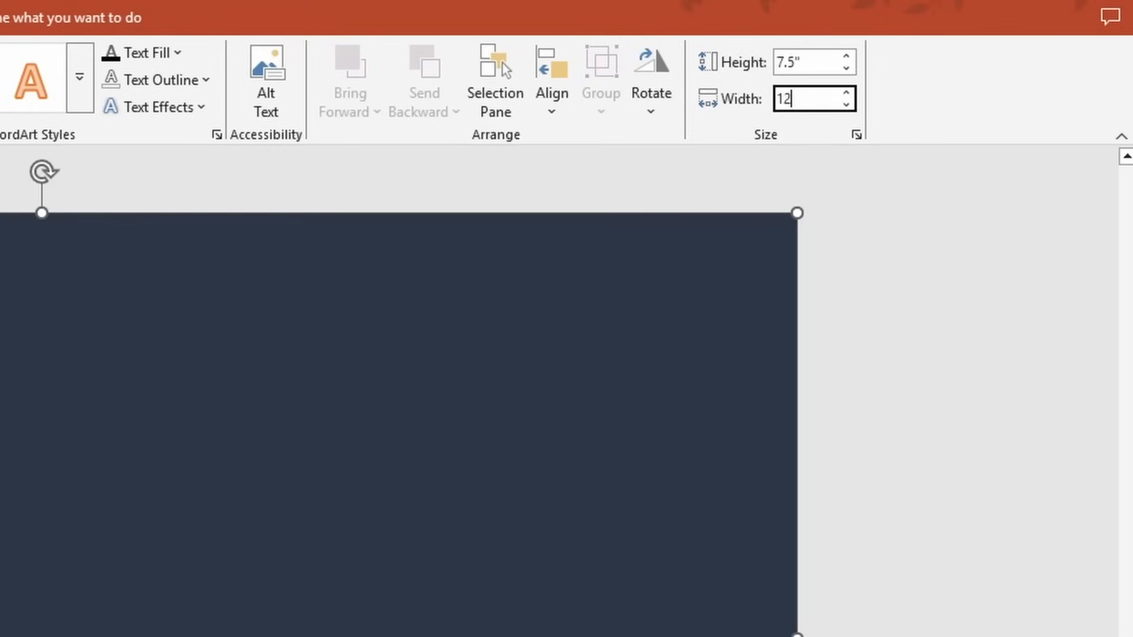
pyautogui.write('60px')
pyautogui.press('Return')
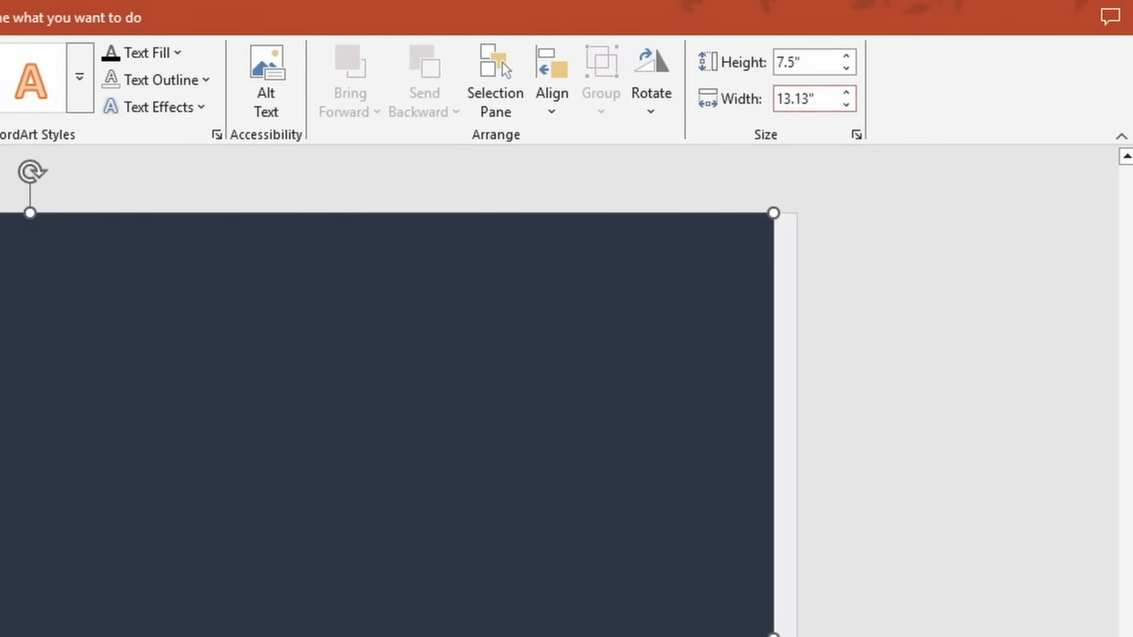
pyautogui.click(800, 62)
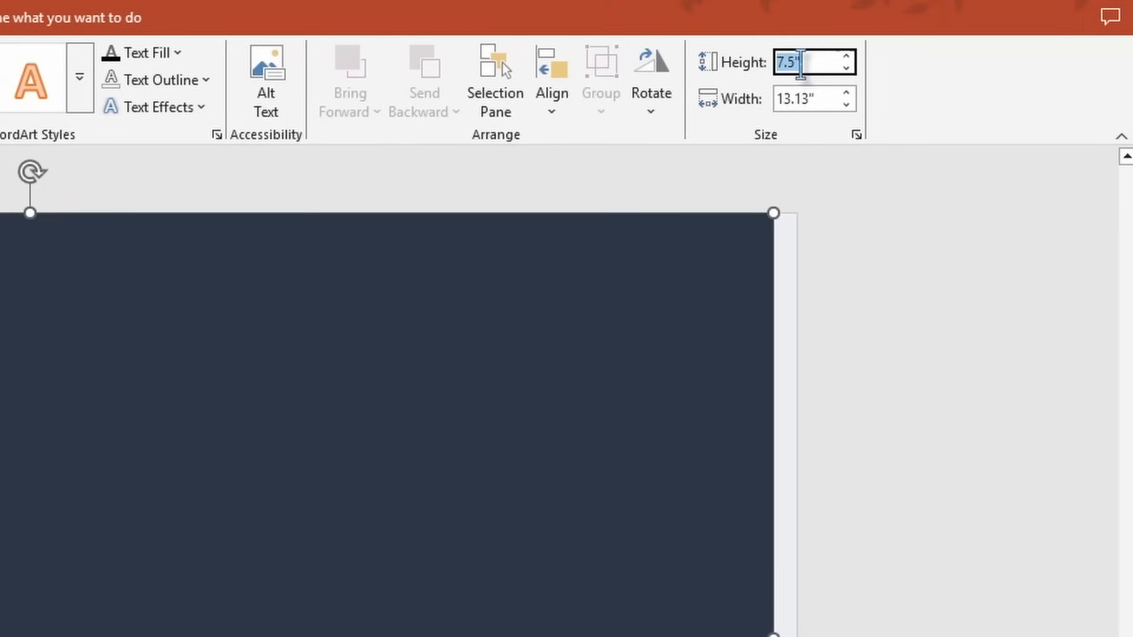
pyautogui.write('700px')
pyautogui.press('Return')
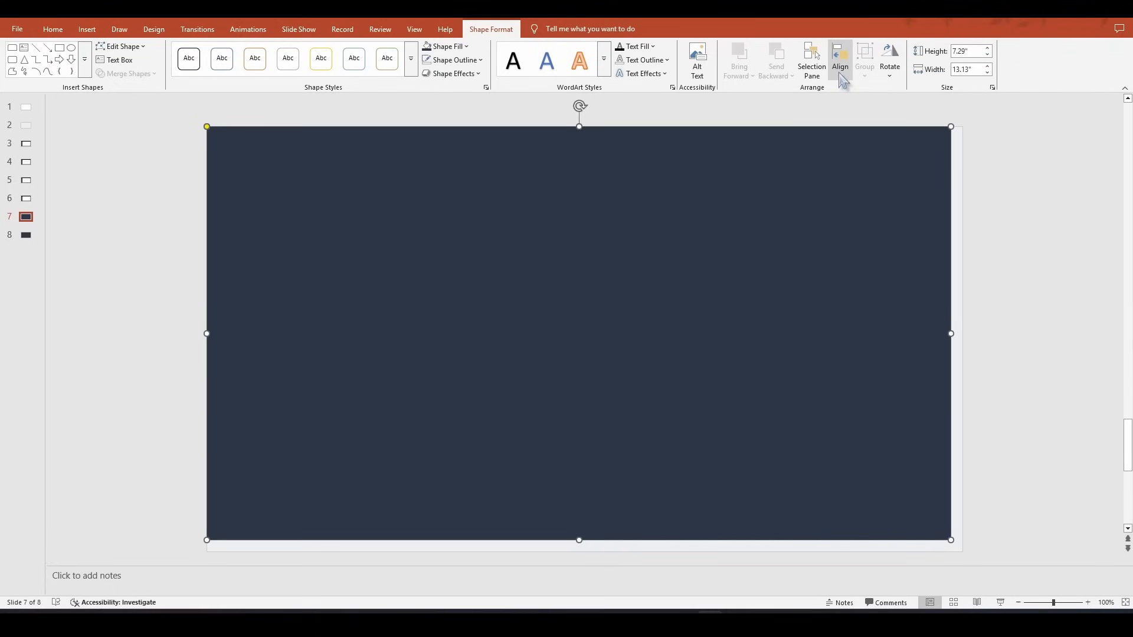
# Step: Distribute the resized rectangle horizontally and vertically relative to the slide
pyautogui.click(552, 77)
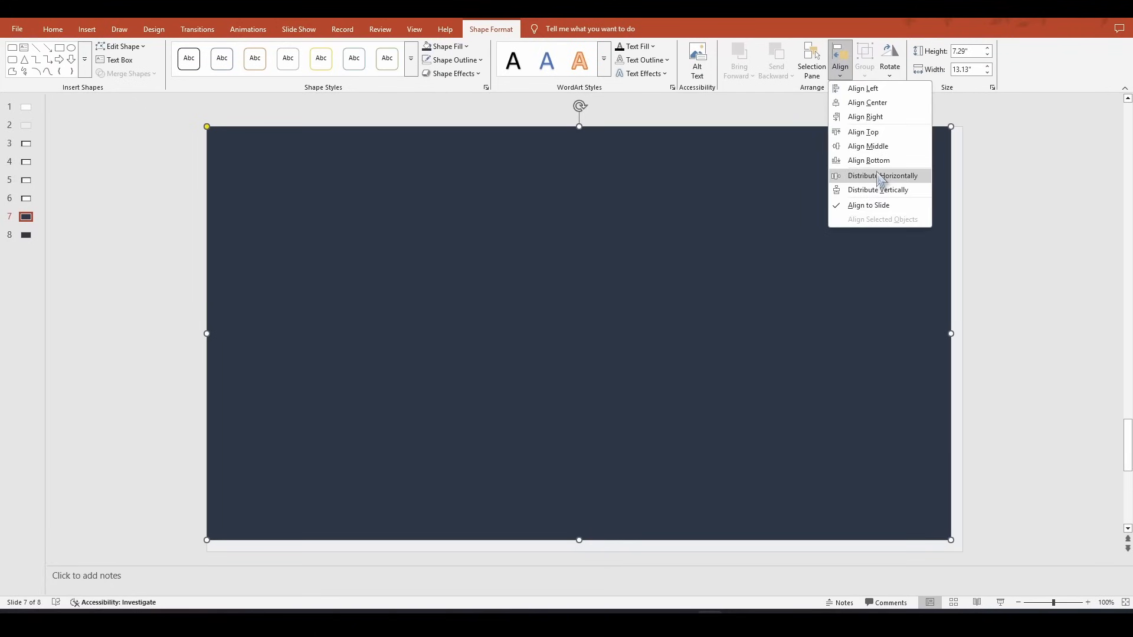
pyautogui.click(881, 176)
pyautogui.click(841, 65)
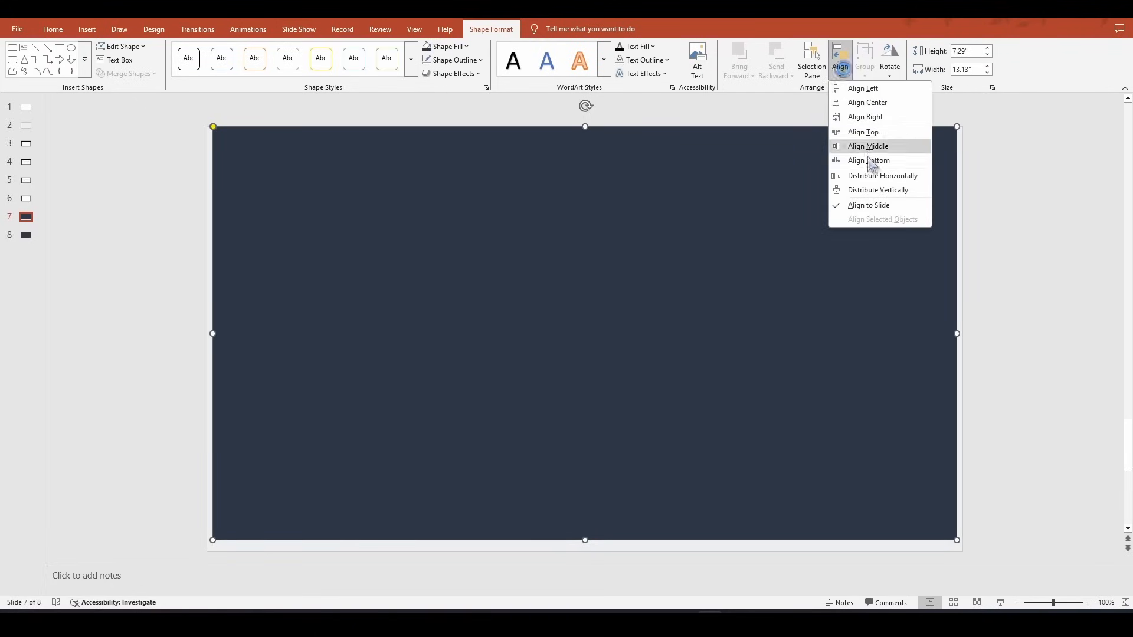
pyautogui.click(870, 192)
pyautogui.click(116, 384)
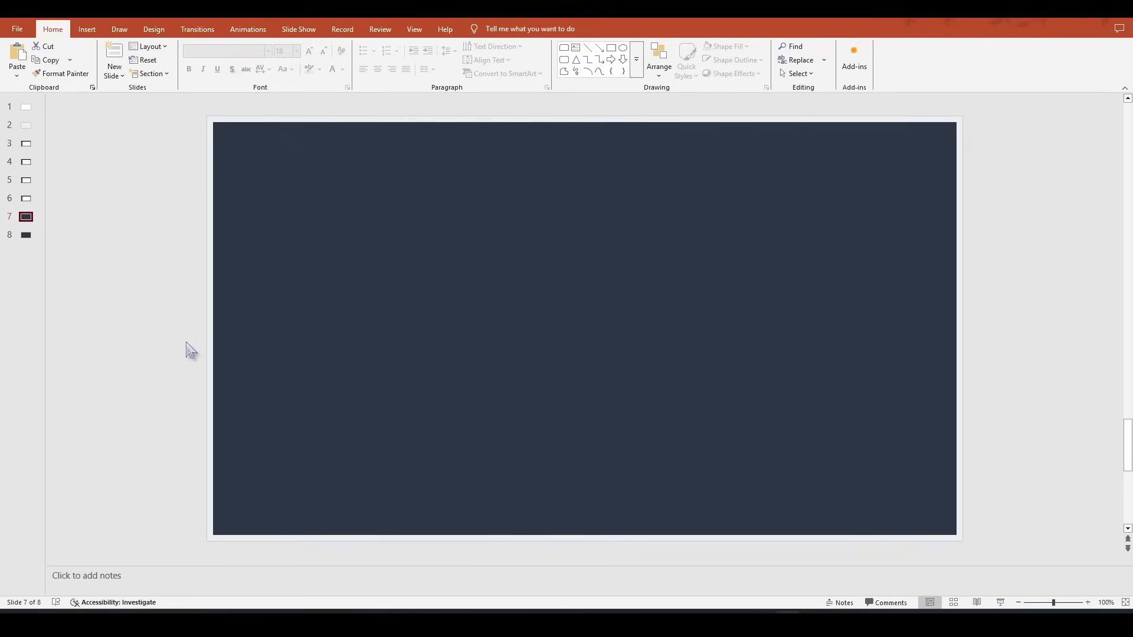
# Step: Set the dark rectangle's height to 698px and its width to 1258px
pyautogui.click(222, 348)
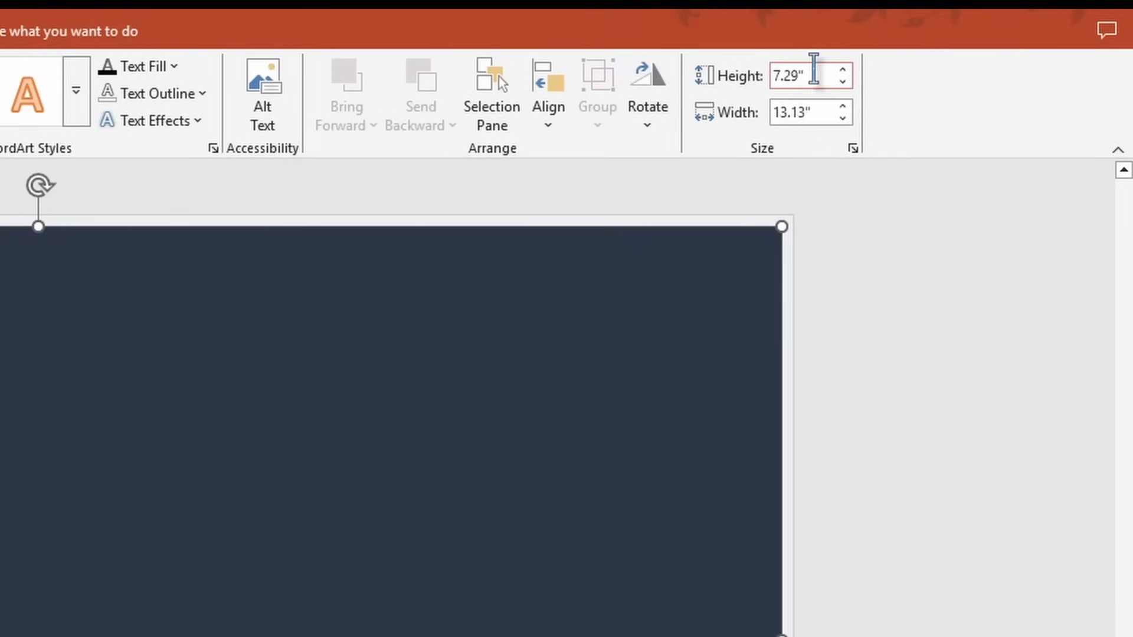
pyautogui.click(973, 47)
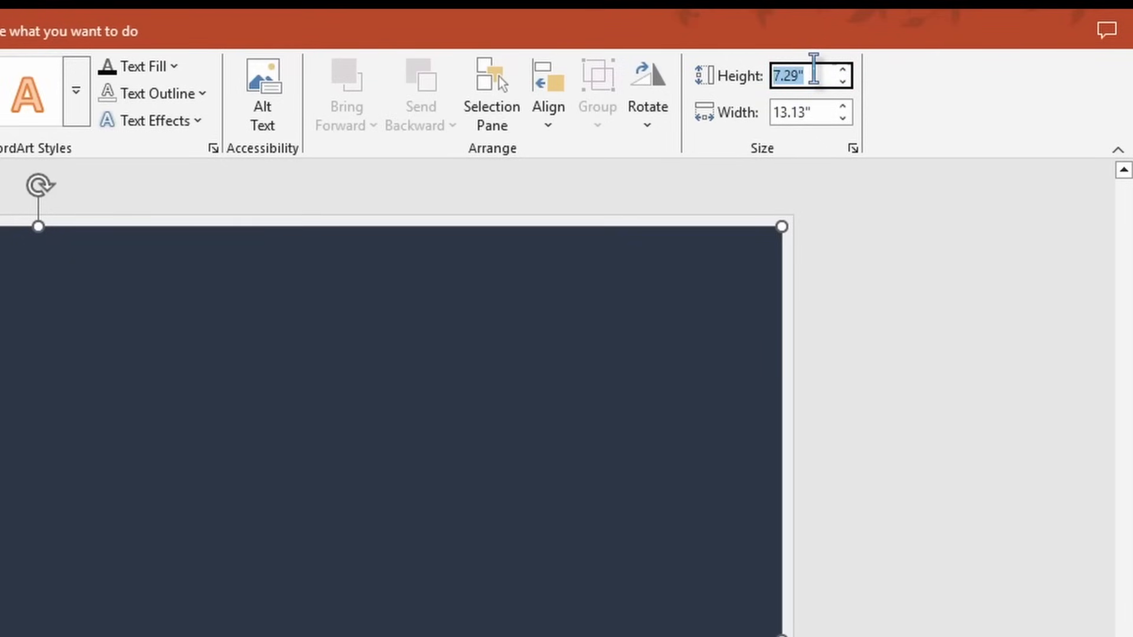
pyautogui.press('BackSpace')
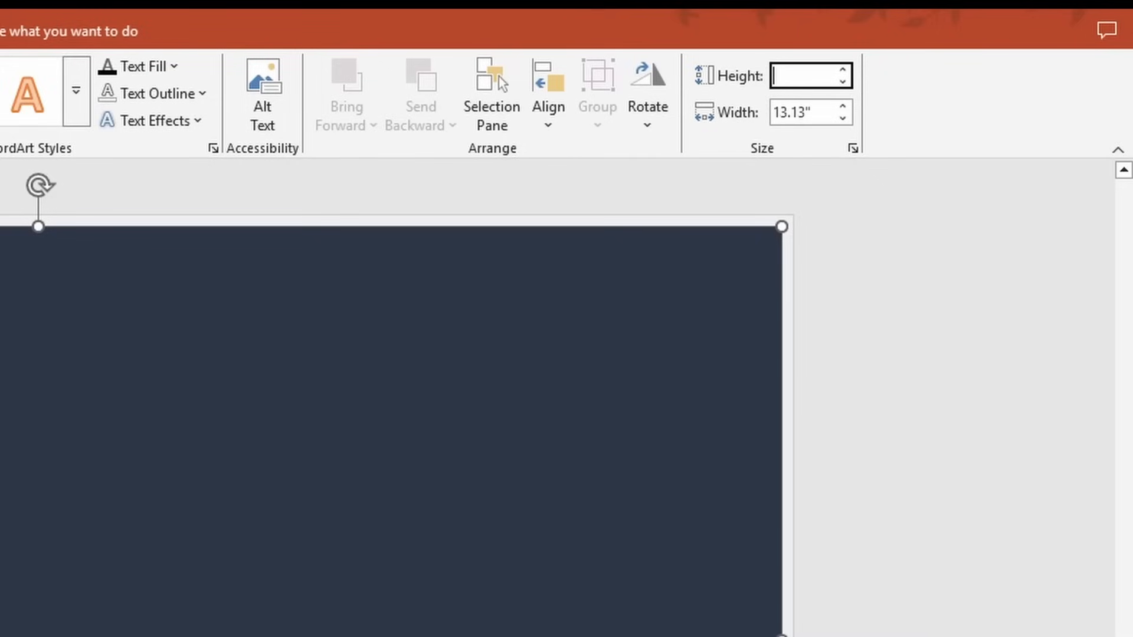
pyautogui.write('698px')
pyautogui.press('Return')
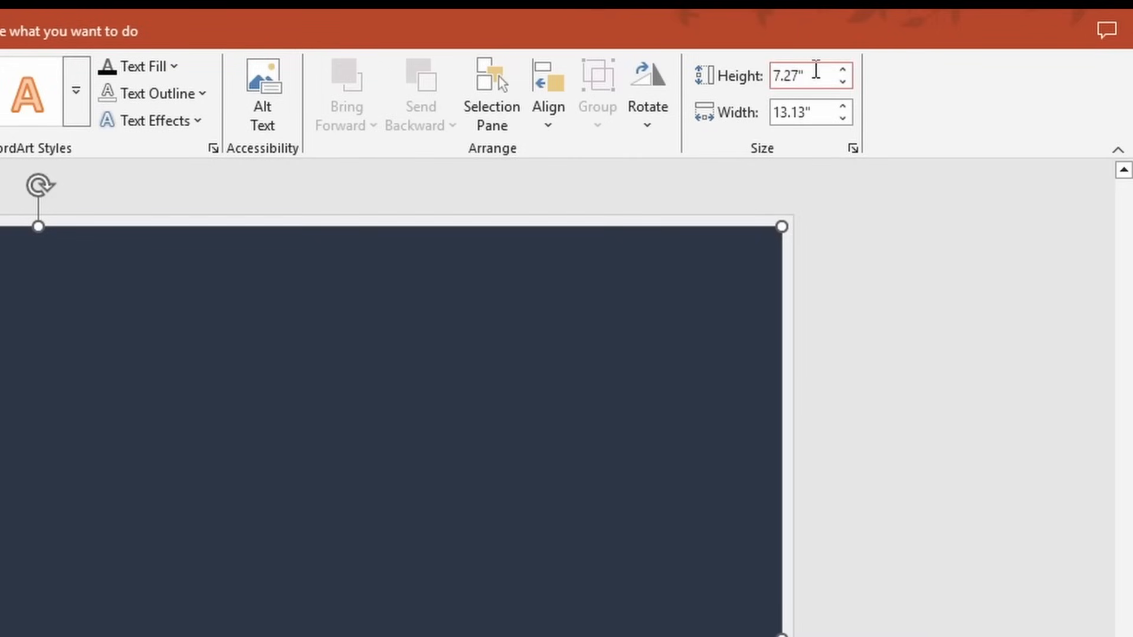
pyautogui.click(806, 111)
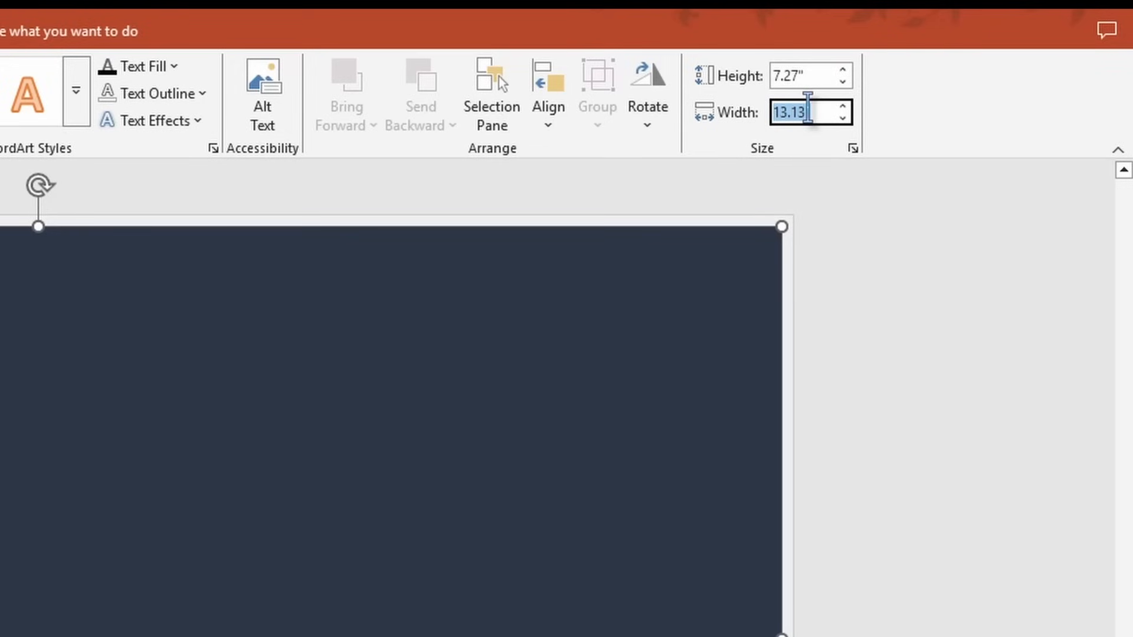
pyautogui.press('BackSpace')
pyautogui.write('1258px')
pyautogui.press('Return')
# Step: Center the 1258 by 698px rectangle on the slide by distributing it horizontally and vertically
pyautogui.click(549, 97)
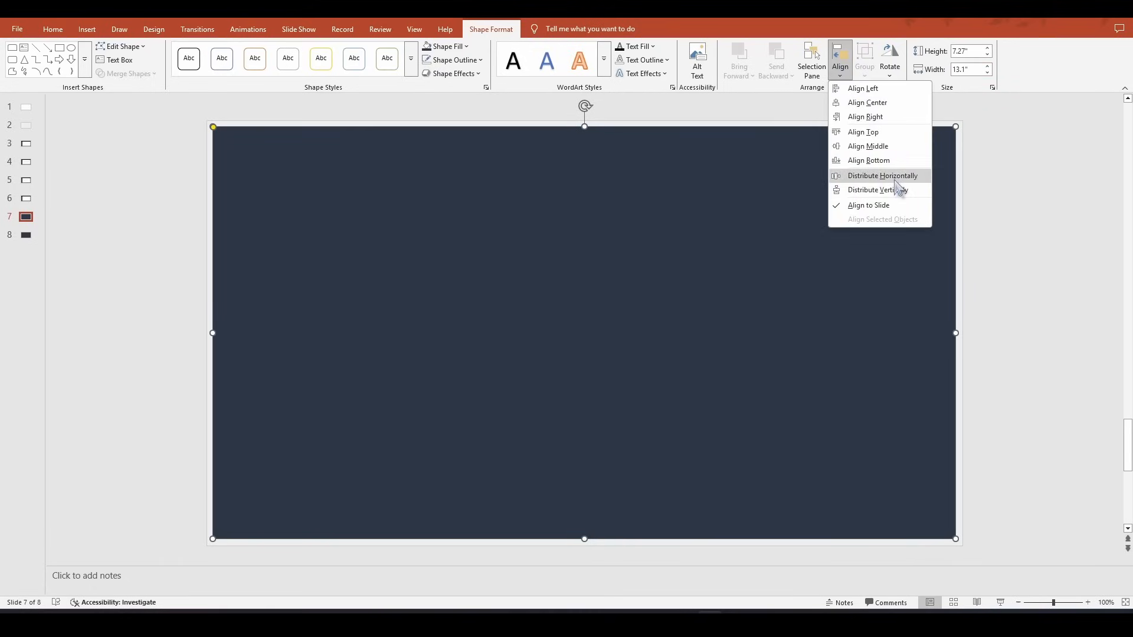
pyautogui.click(894, 177)
pyautogui.click(841, 59)
pyautogui.click(885, 190)
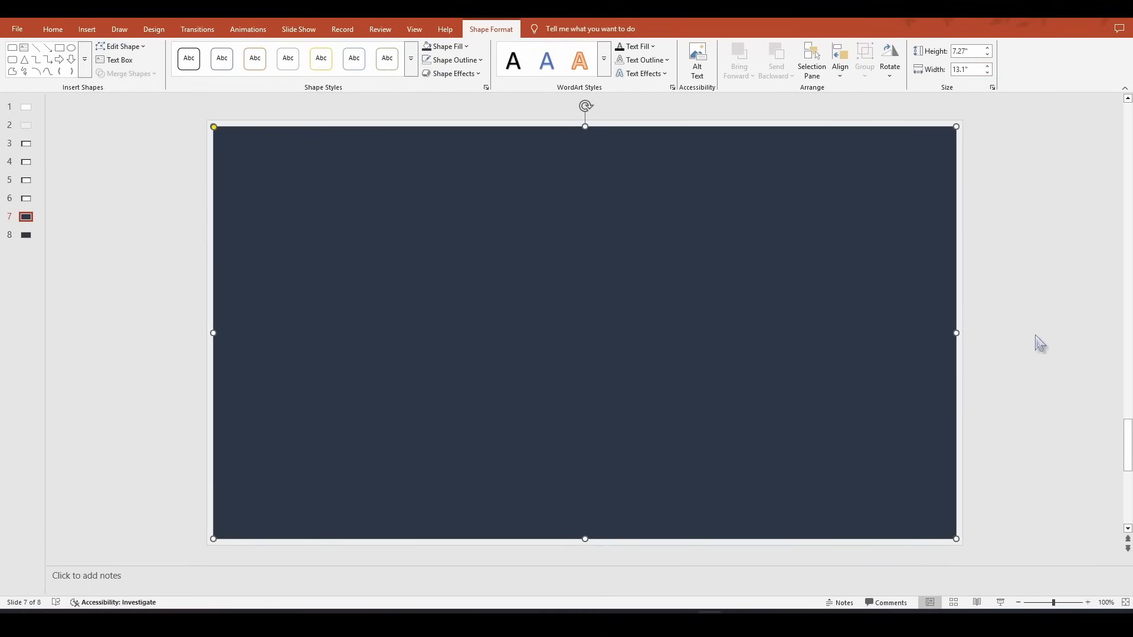
pyautogui.click(65, 397)
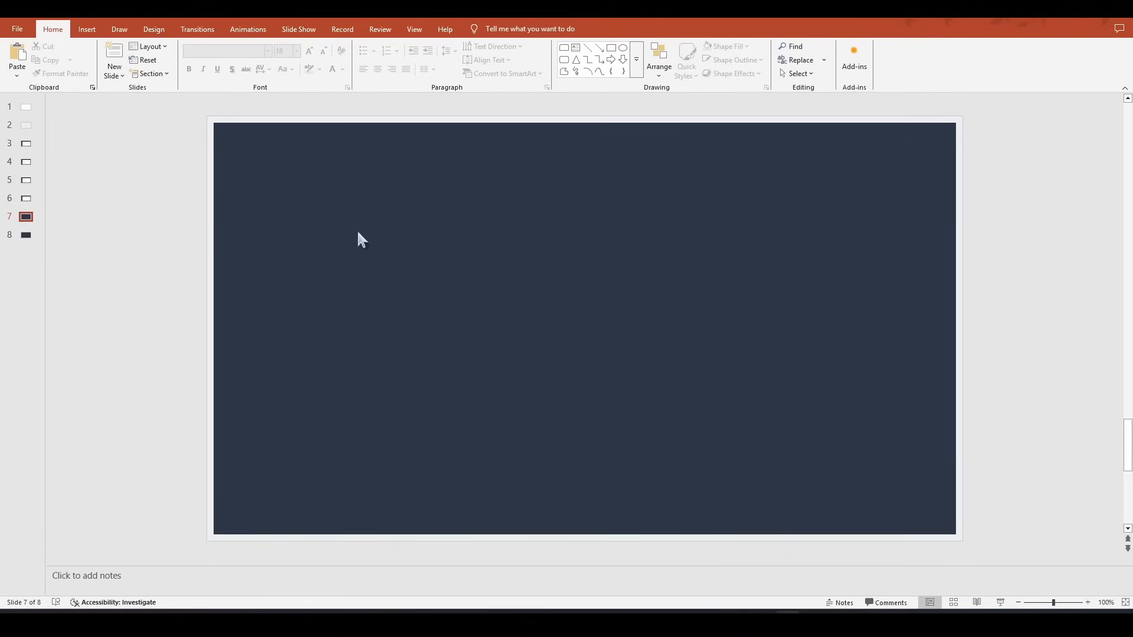
# Step: Round the corners of the large dark rectangle slightly
pyautogui.click(248, 142)
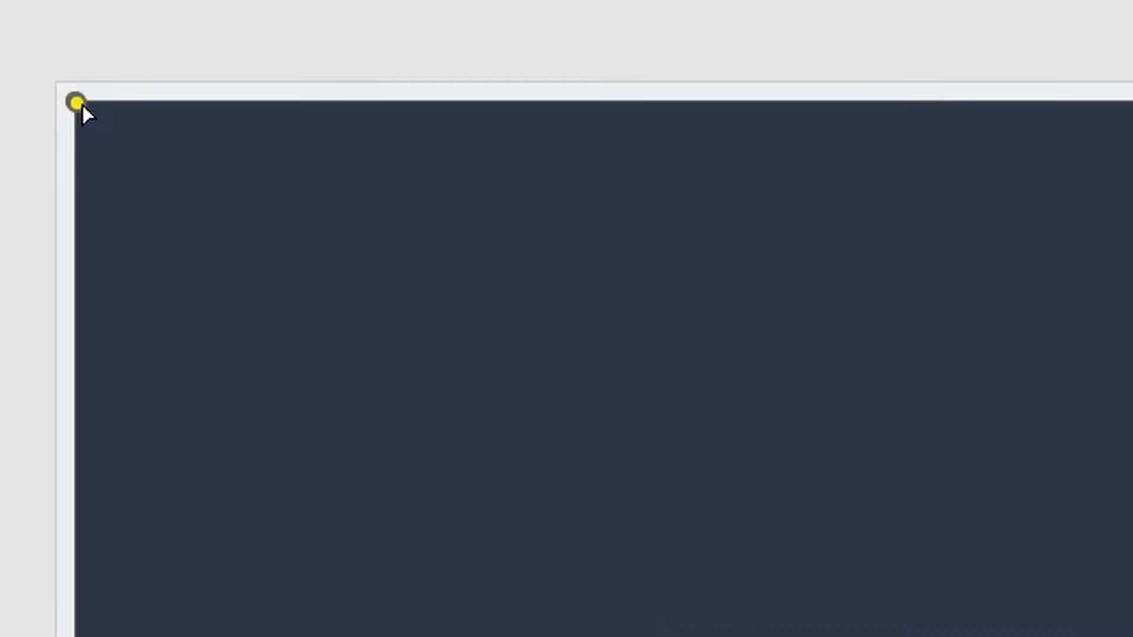
pyautogui.moveTo(215, 127); pyautogui.dragTo(216, 127)
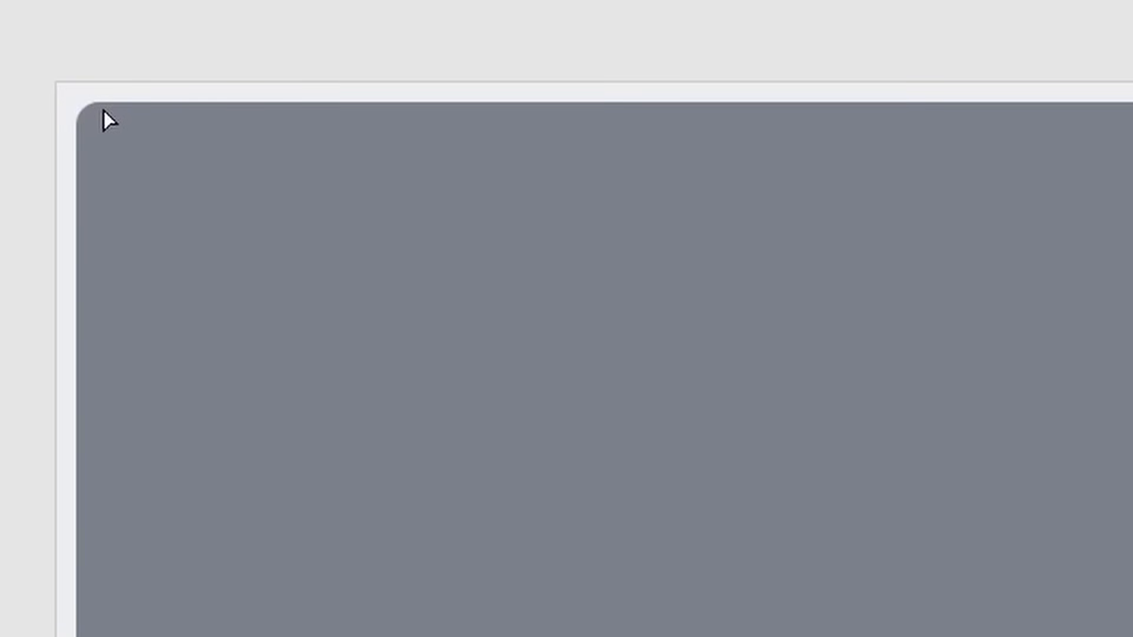
pyautogui.moveTo(104, 111); pyautogui.dragTo(102, 108)
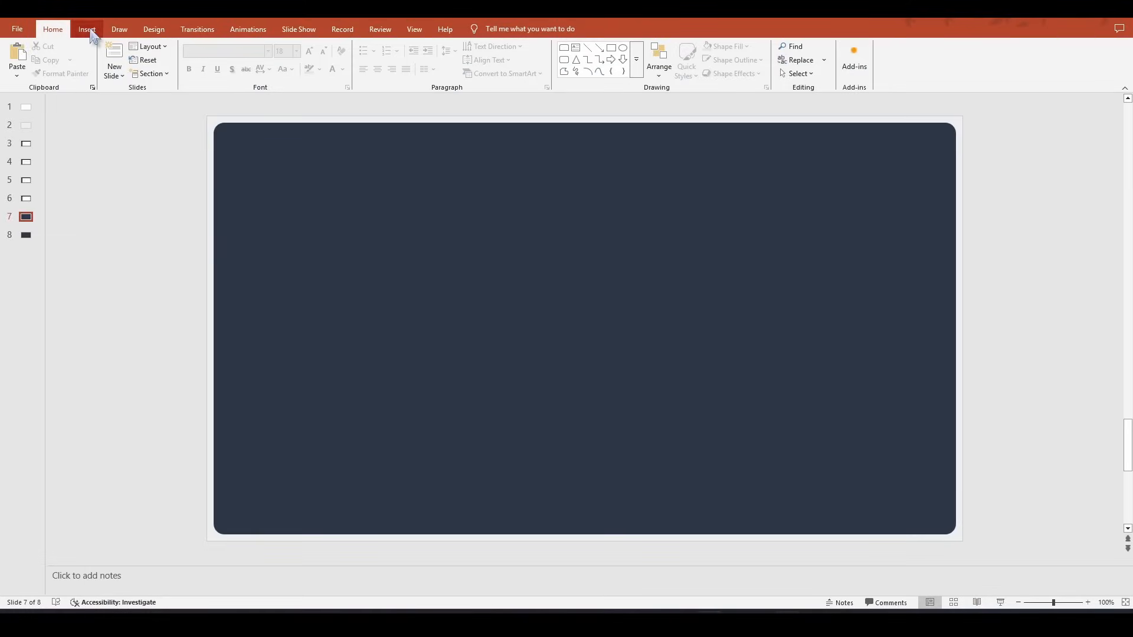
# Step: Draw a top-corners-rounded rectangle about 11.42" wide and 0.96" high across the upper part of the dark background, without an outline
pyautogui.click(89, 31)
pyautogui.click(190, 59)
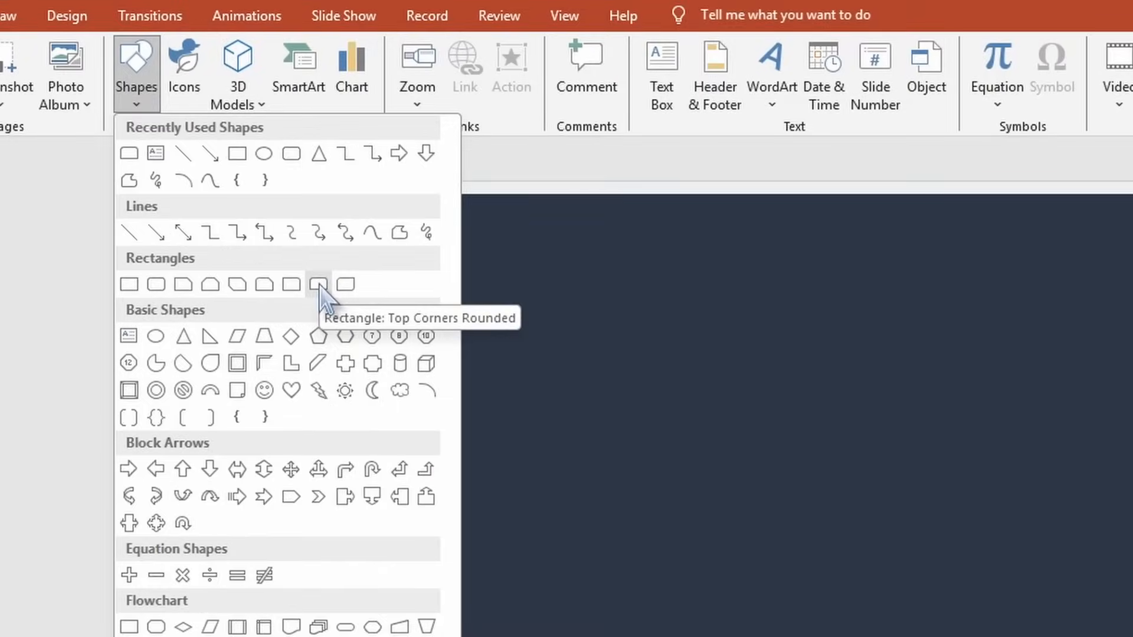
pyautogui.click(318, 284)
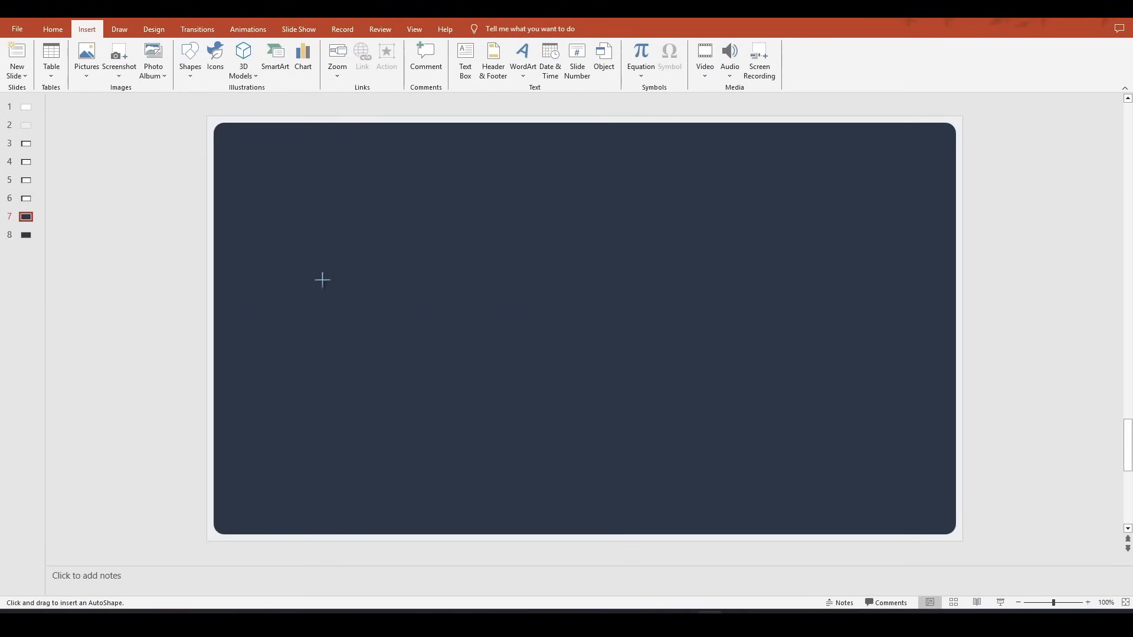
pyautogui.moveTo(284, 281); pyautogui.dragTo(931, 227)
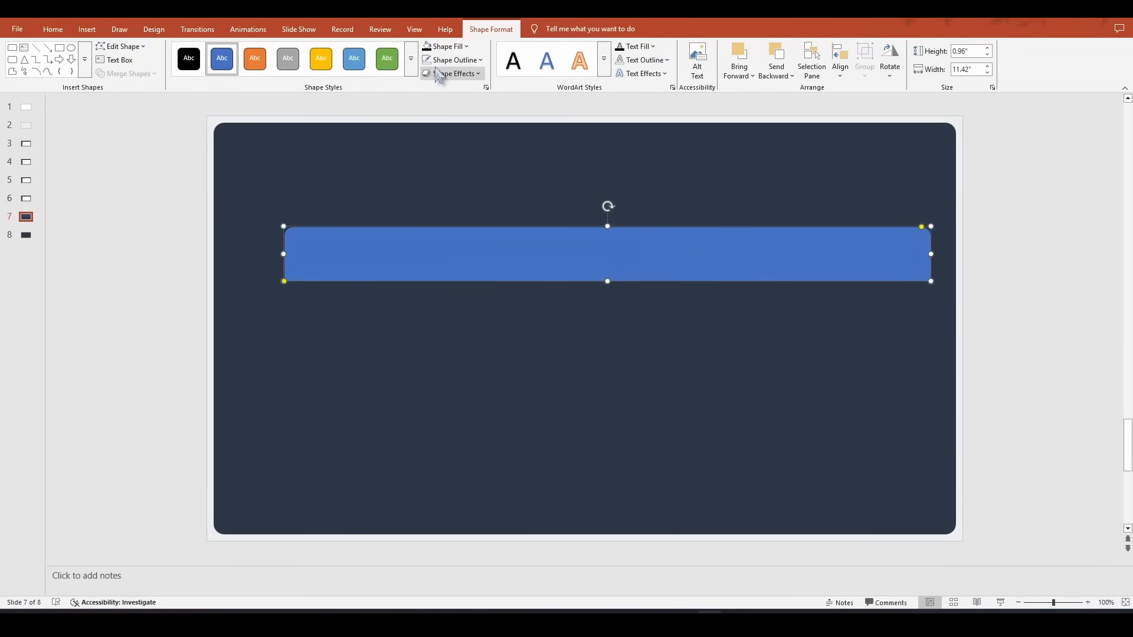
pyautogui.click(452, 59)
pyautogui.click(465, 301)
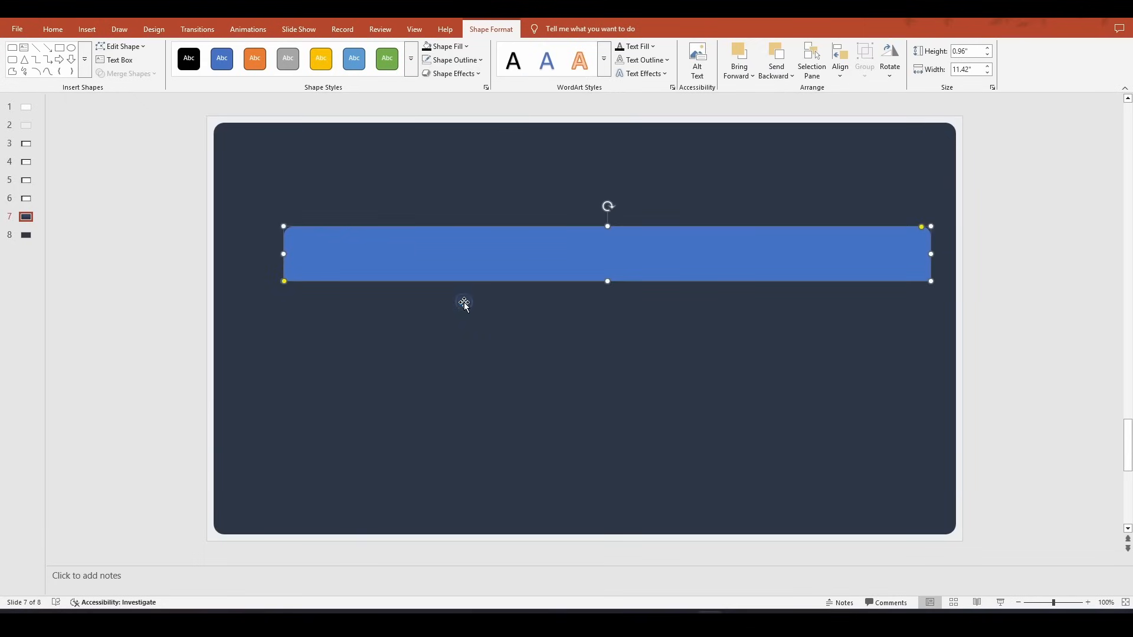
# Step: Check the dark background's width and set the blue bar's width to the same 13.1"
pyautogui.click(669, 181)
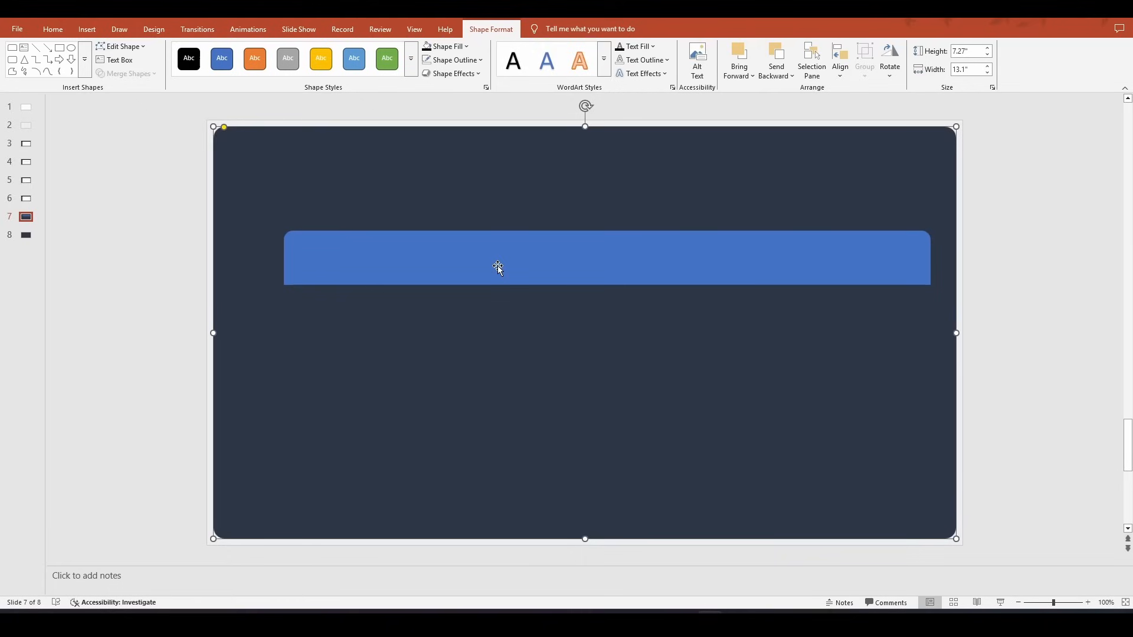
pyautogui.click(498, 266)
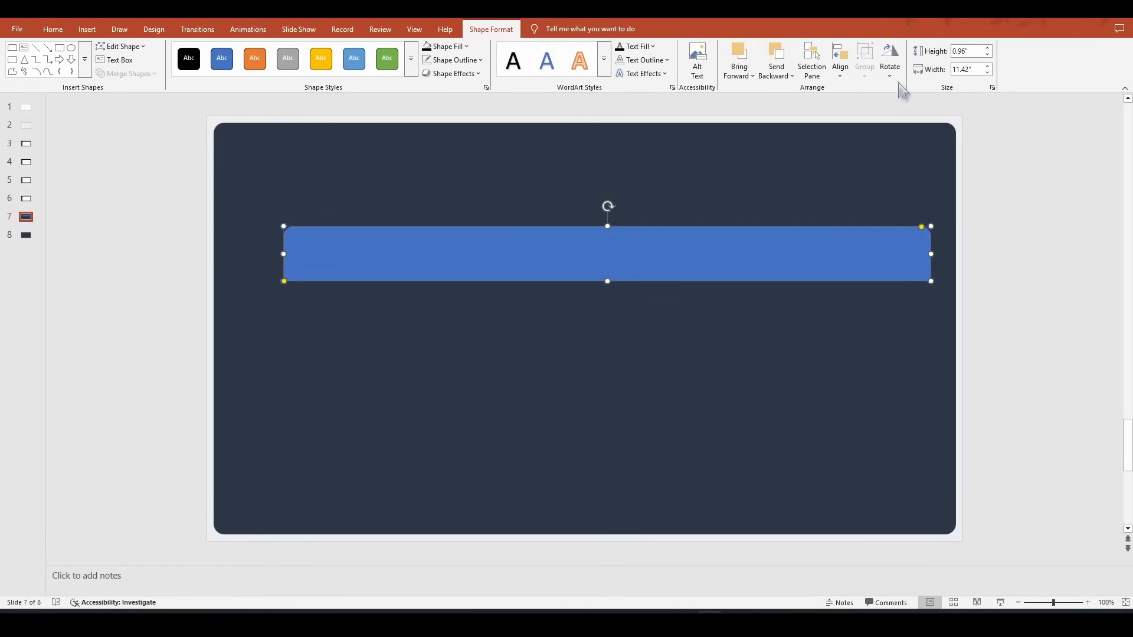
pyautogui.click(972, 69)
pyautogui.write('13')
pyautogui.press('Return')
# Step: Align the blue bar with the left and top edges of the dark background rectangle
pyautogui.keyDown('shift'); pyautogui.click(410, 342); pyautogui.keyUp('shift')
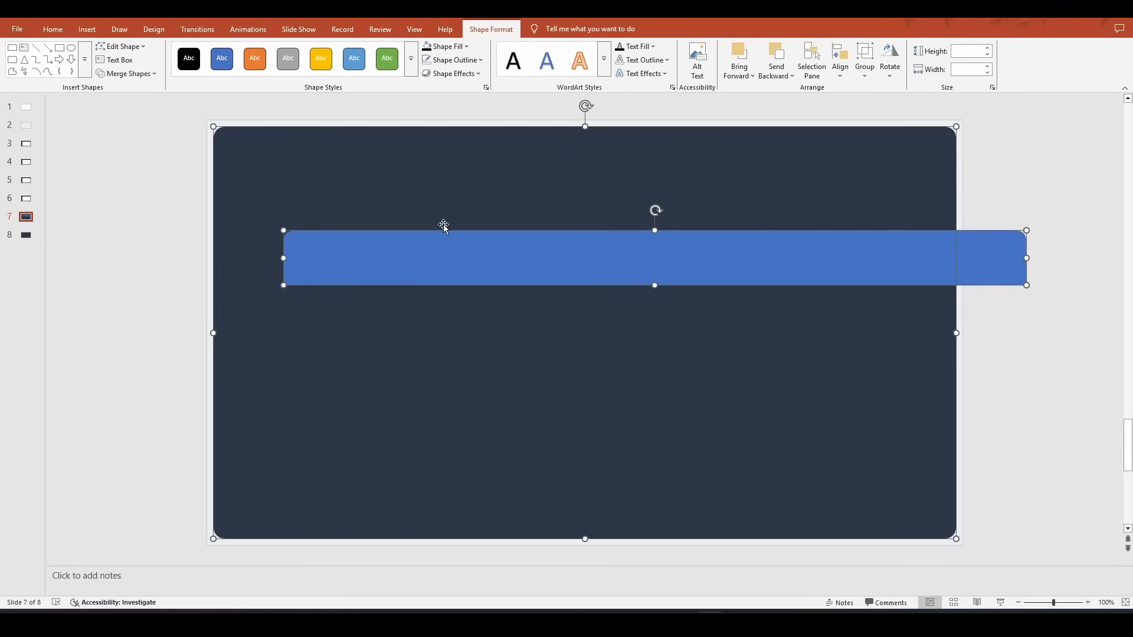
pyautogui.click(840, 66)
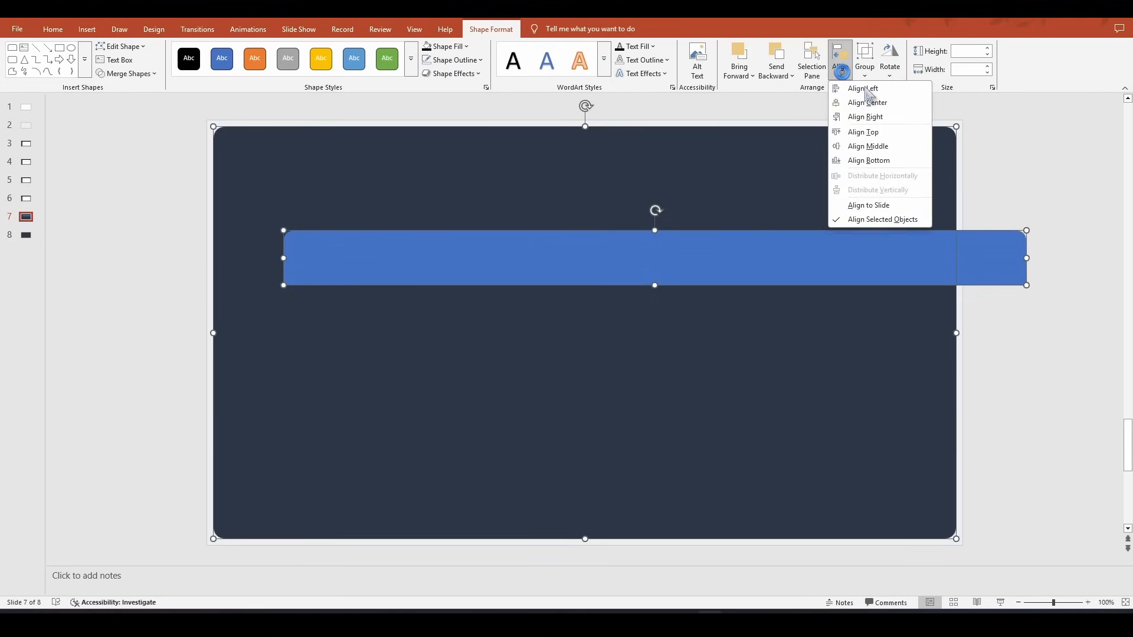
pyautogui.click(865, 89)
pyautogui.click(840, 65)
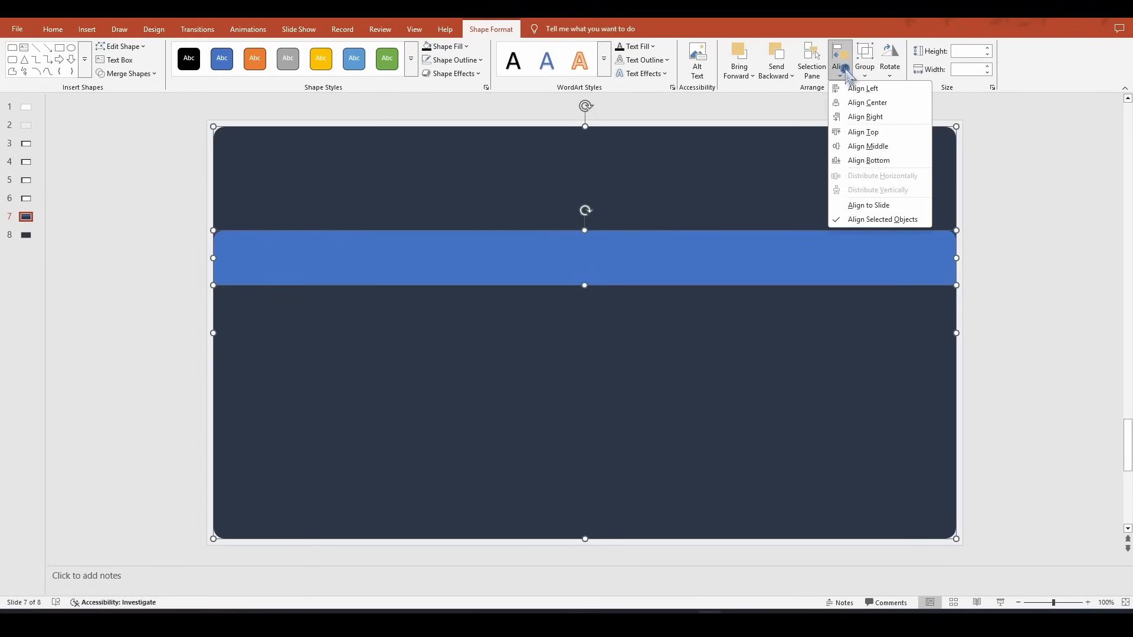
pyautogui.click(863, 133)
pyautogui.click(1034, 302)
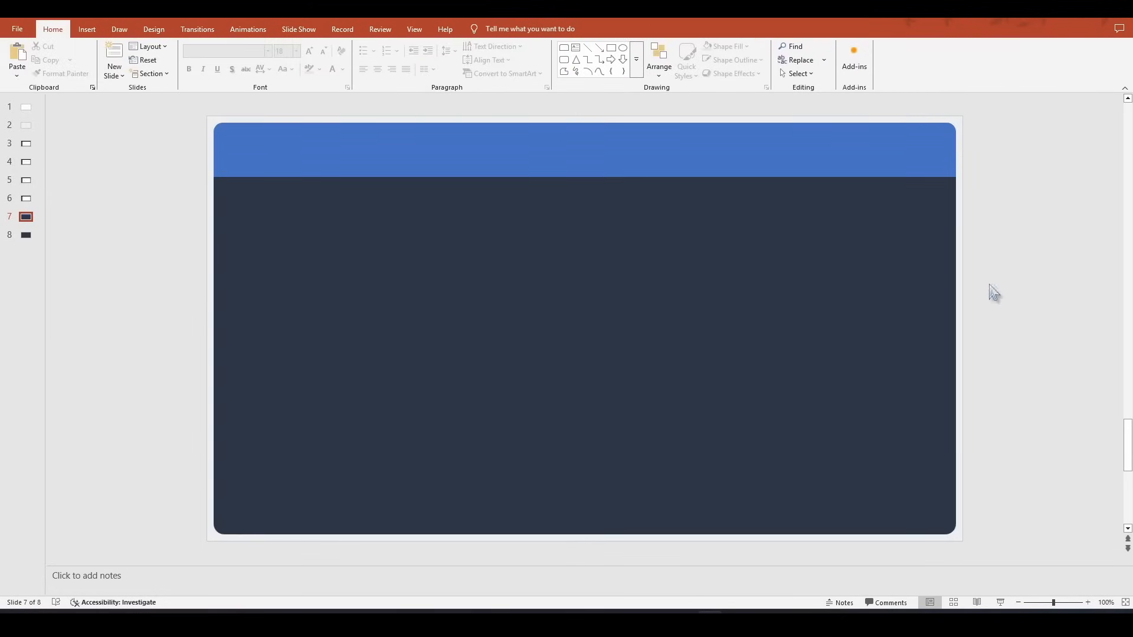
# Step: Reduce the blue bar's height to about 0.47" and round its upper corners to match the dark background
pyautogui.click(551, 180)
pyautogui.moveTo(584, 183); pyautogui.dragTo(588, 154)
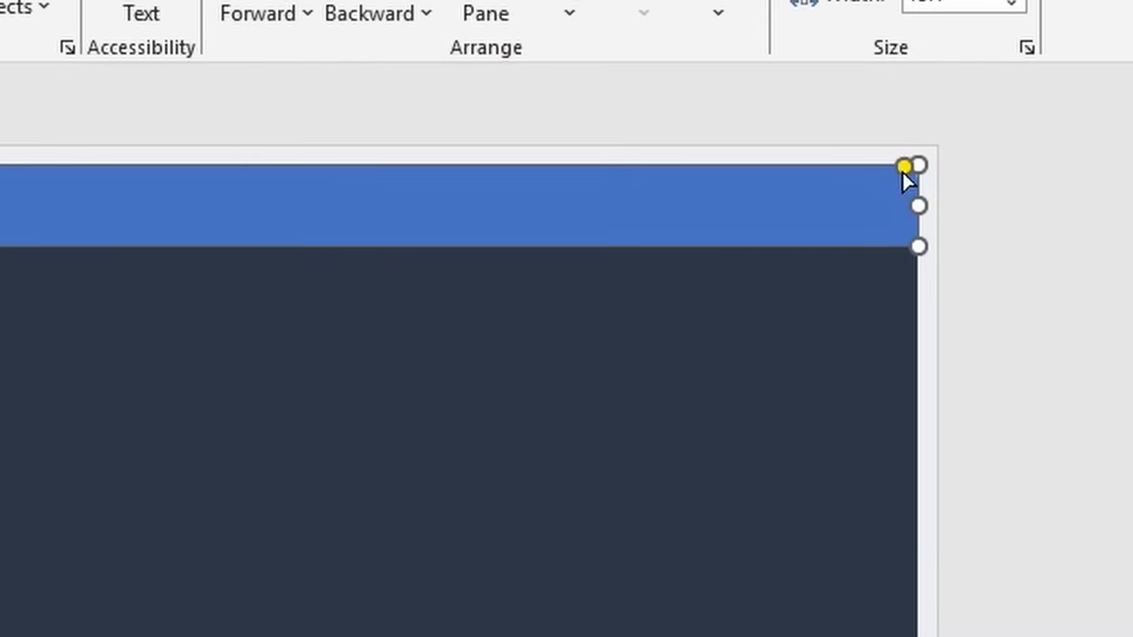
pyautogui.moveTo(905, 168)
pyautogui.mouseDown()
pyautogui.moveTo(849, 203)
pyautogui.moveTo(966, 167)
pyautogui.moveTo(830, 217)
pyautogui.moveTo(971, 179)
pyautogui.moveTo(905, 188)
pyautogui.mouseUp()
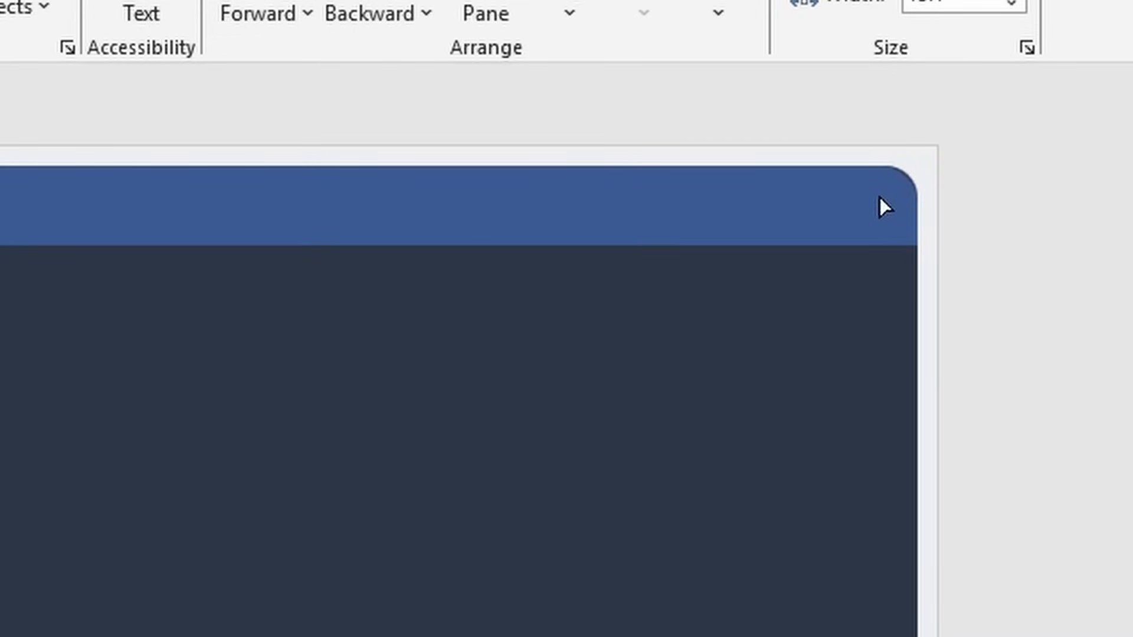
pyautogui.moveTo(880, 197)
pyautogui.mouseDown()
pyautogui.moveTo(1007, 169)
pyautogui.moveTo(891, 198)
pyautogui.mouseUp()
pyautogui.click(1040, 248)
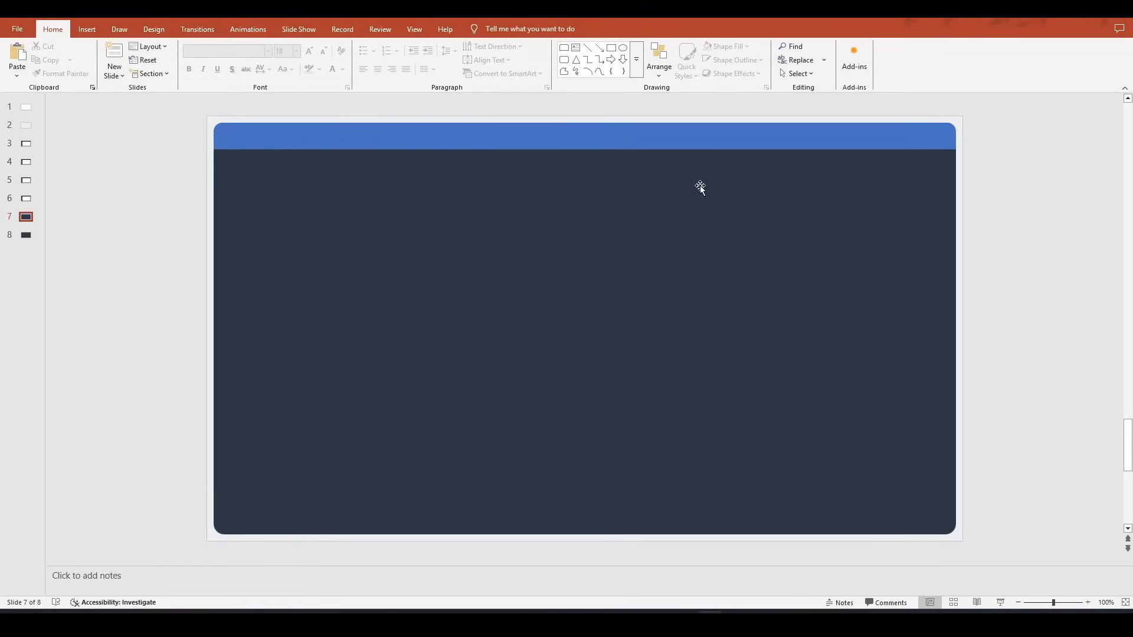
# Step: Fill the blue header bar with the recently used dark navy #040F2B
pyautogui.click(603, 143)
pyautogui.click(491, 28)
pyautogui.click(464, 47)
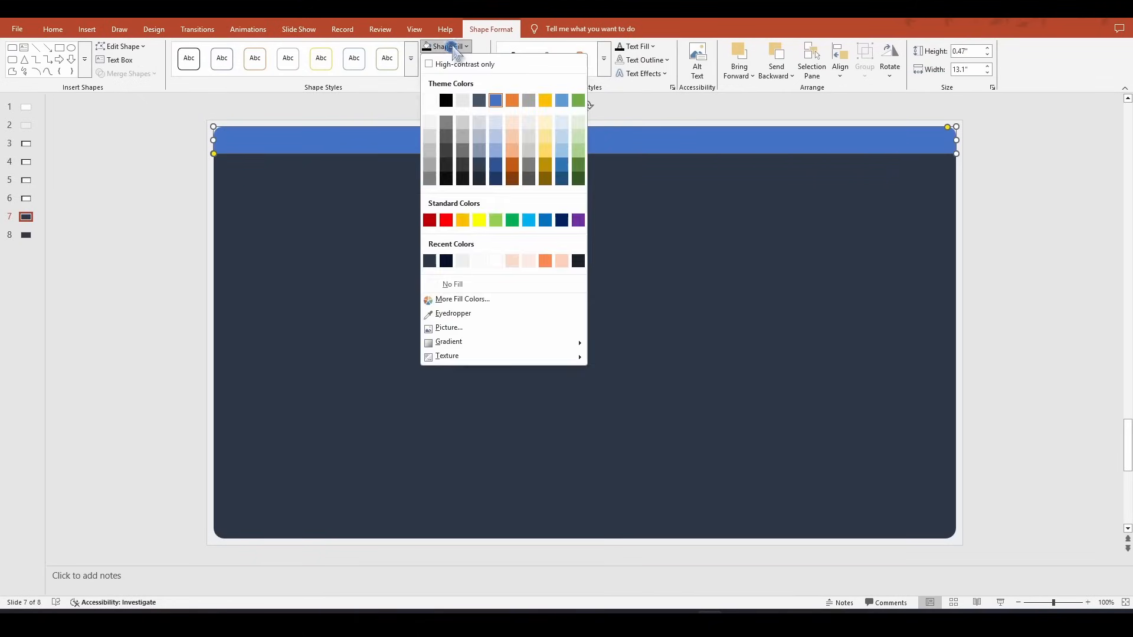
pyautogui.click(445, 261)
# Step: Set the header bar's fill transparency to 20%
pyautogui.click(444, 46)
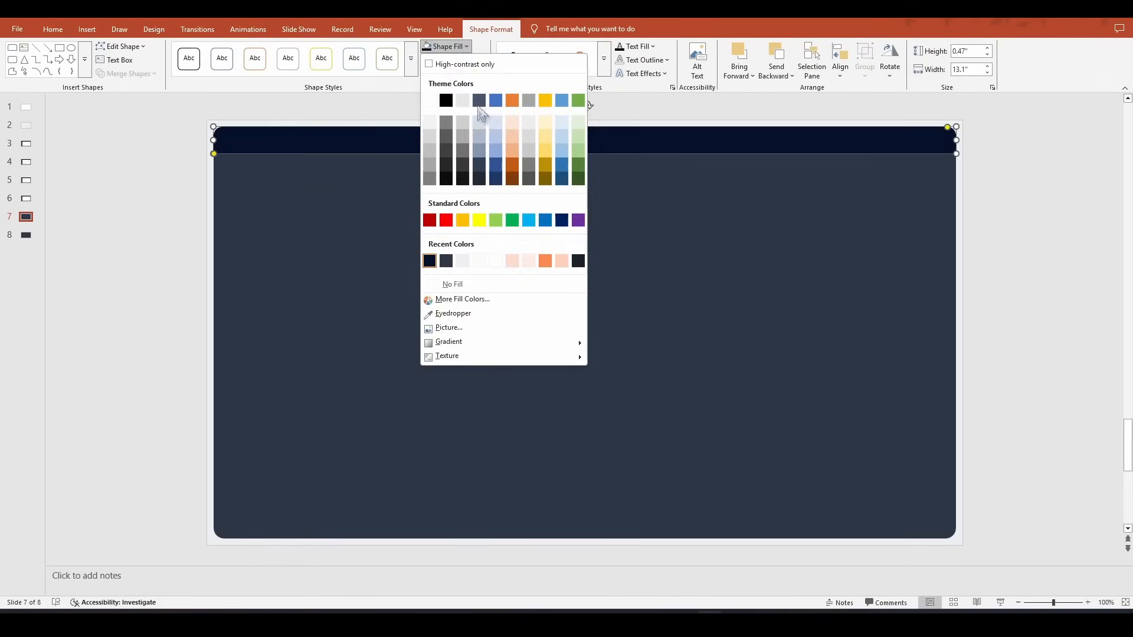
pyautogui.click(470, 301)
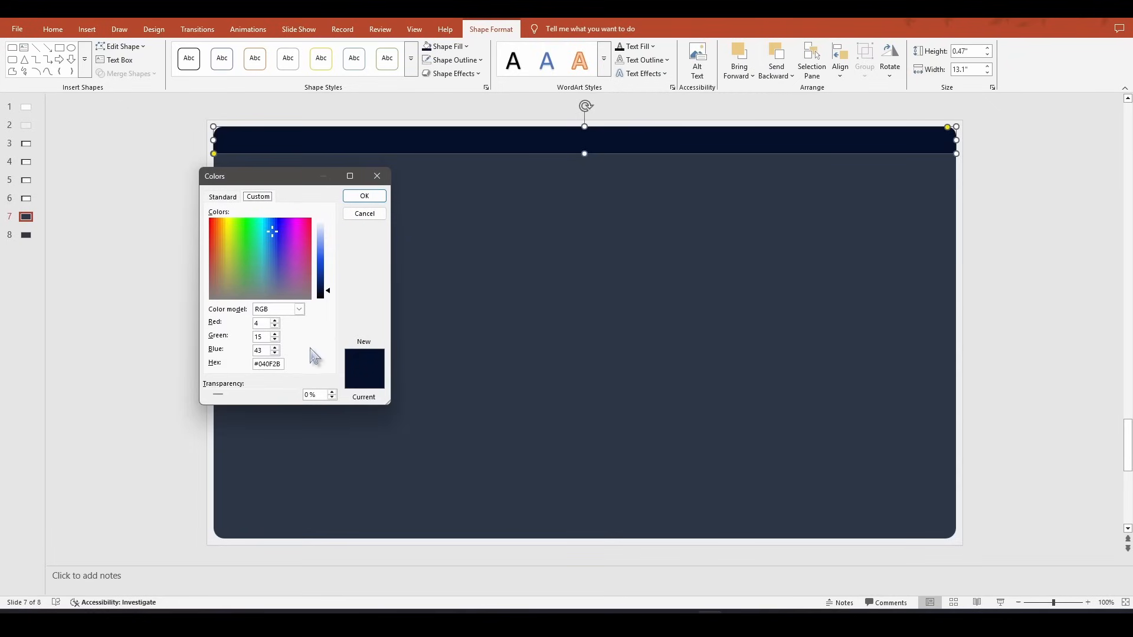
pyautogui.click(308, 394)
pyautogui.press('BackSpace')
pyautogui.write('20')
pyautogui.click(368, 196)
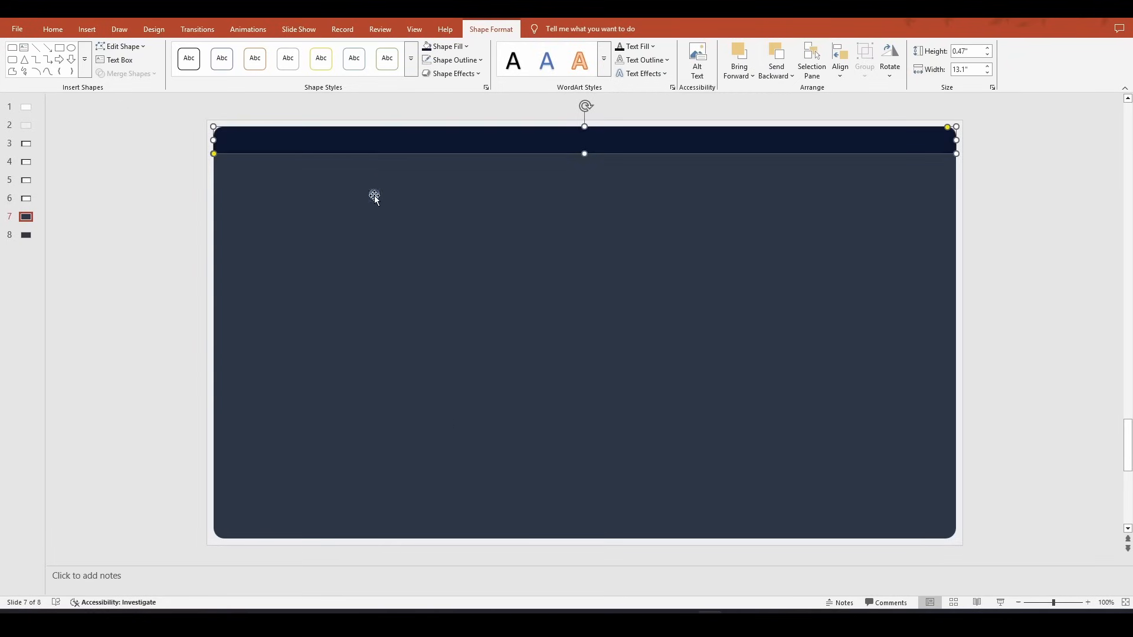
pyautogui.click(211, 162)
# Step: Set the header bar's height to 0.37"
pyautogui.click(304, 138)
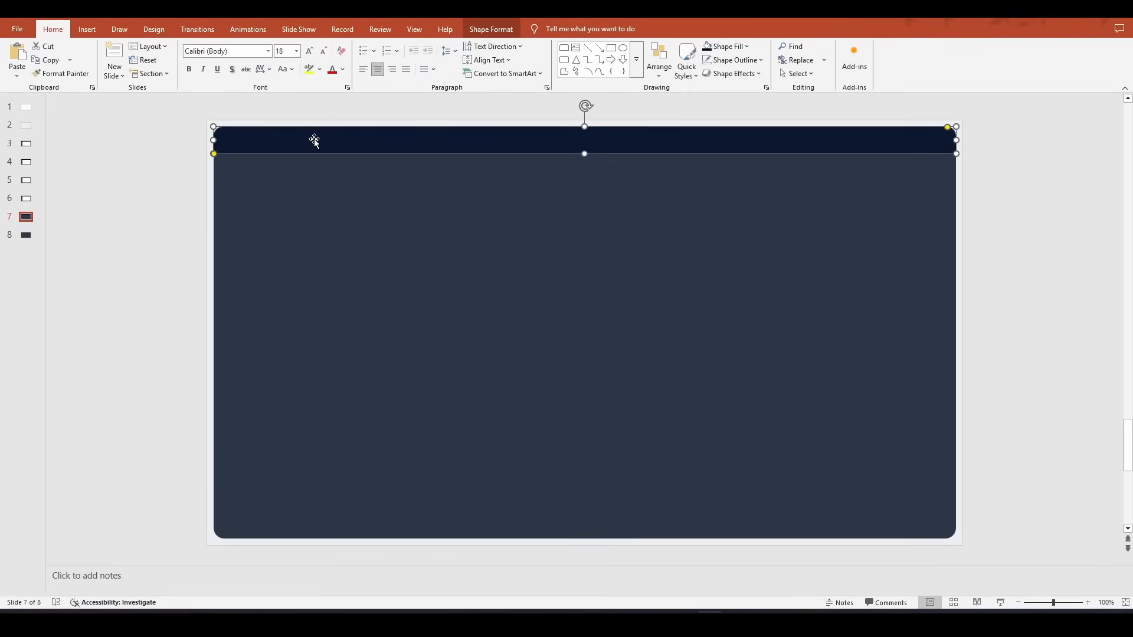
pyautogui.click(496, 30)
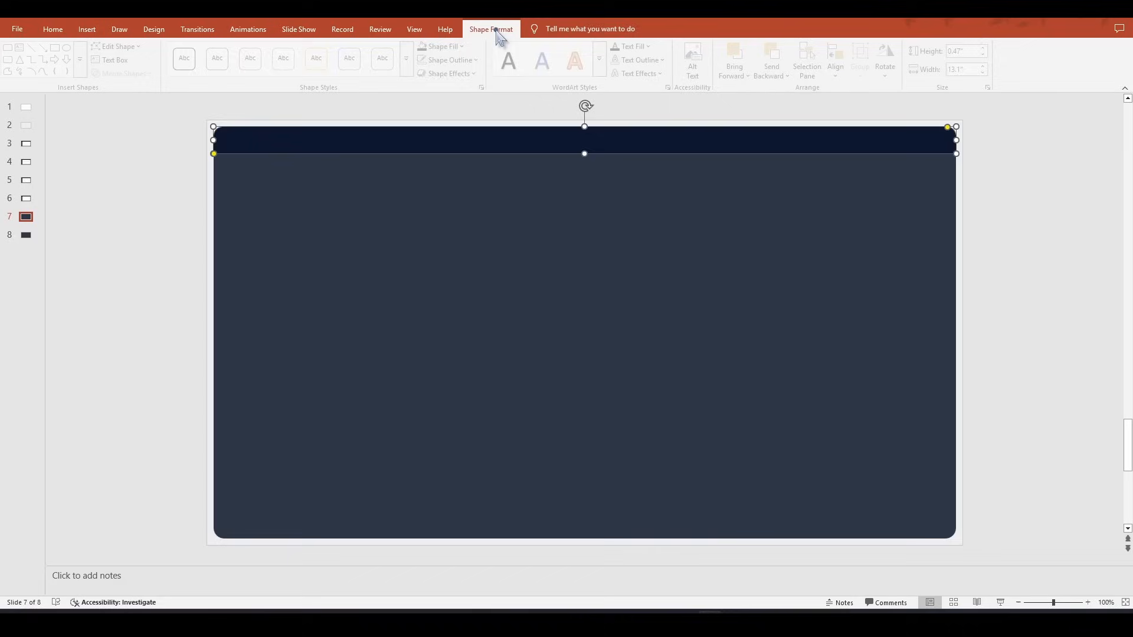
pyautogui.click(968, 51)
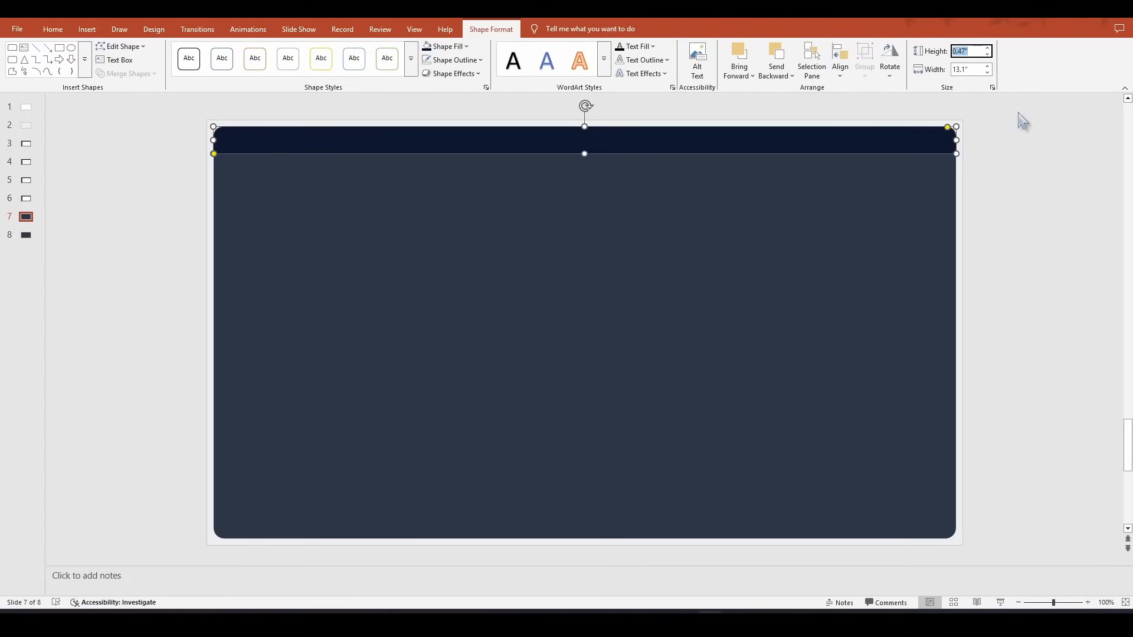
pyautogui.write('.37')
pyautogui.press('Return')
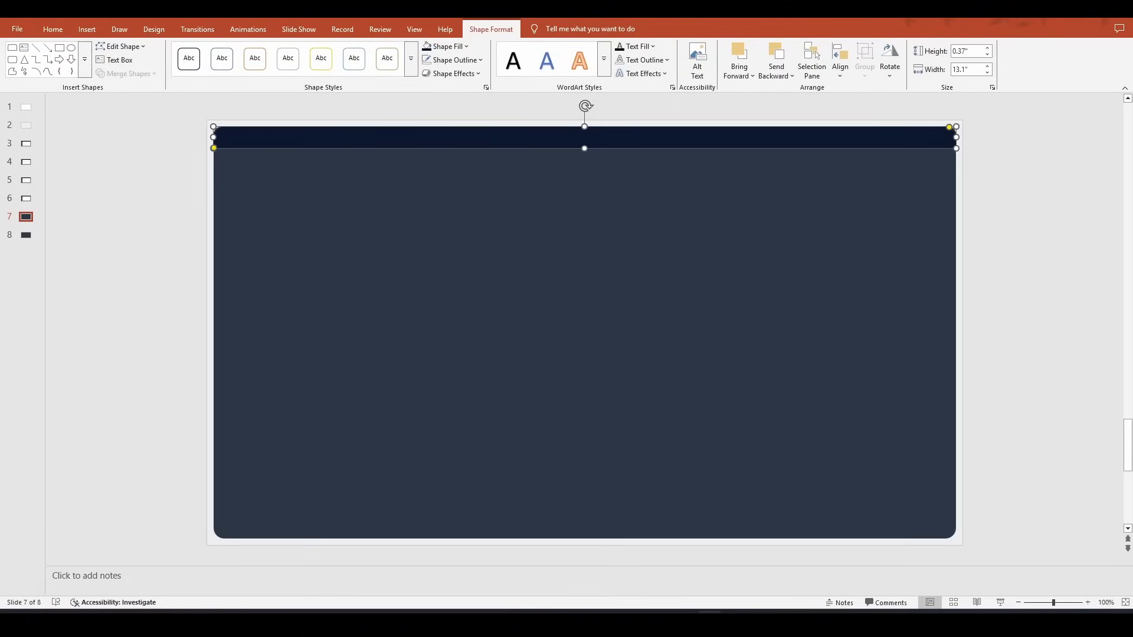
pyautogui.click(186, 243)
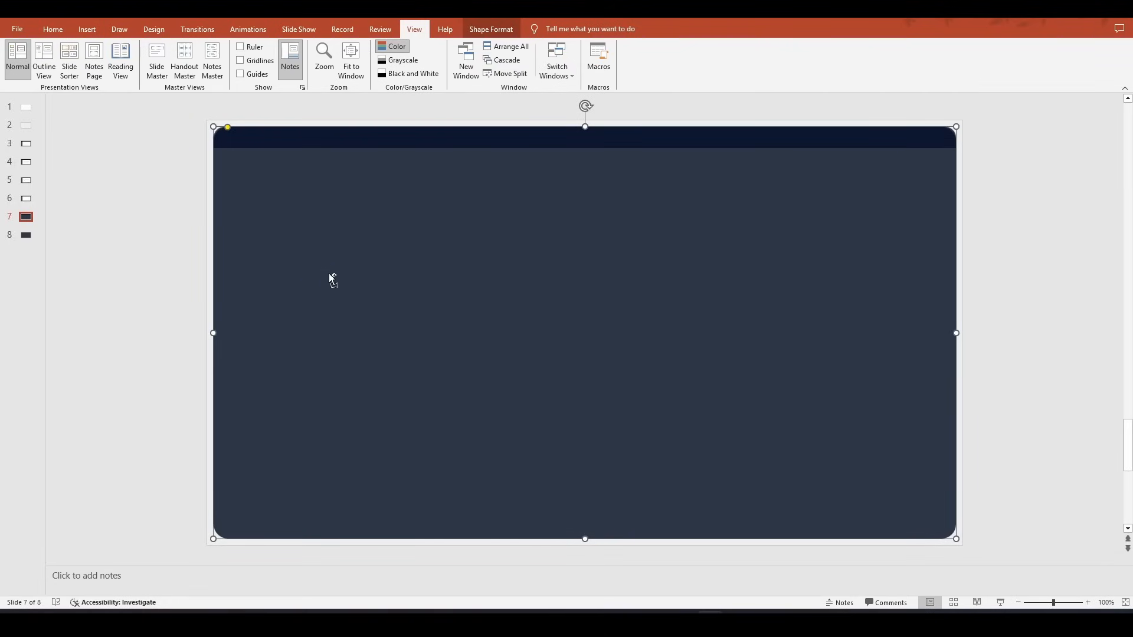
# Step: Duplicate the large dark rectangle, shrink the copy to about two thirds of its size and move it toward the slide's left side
pyautogui.hotkey('ctrl', 'd')
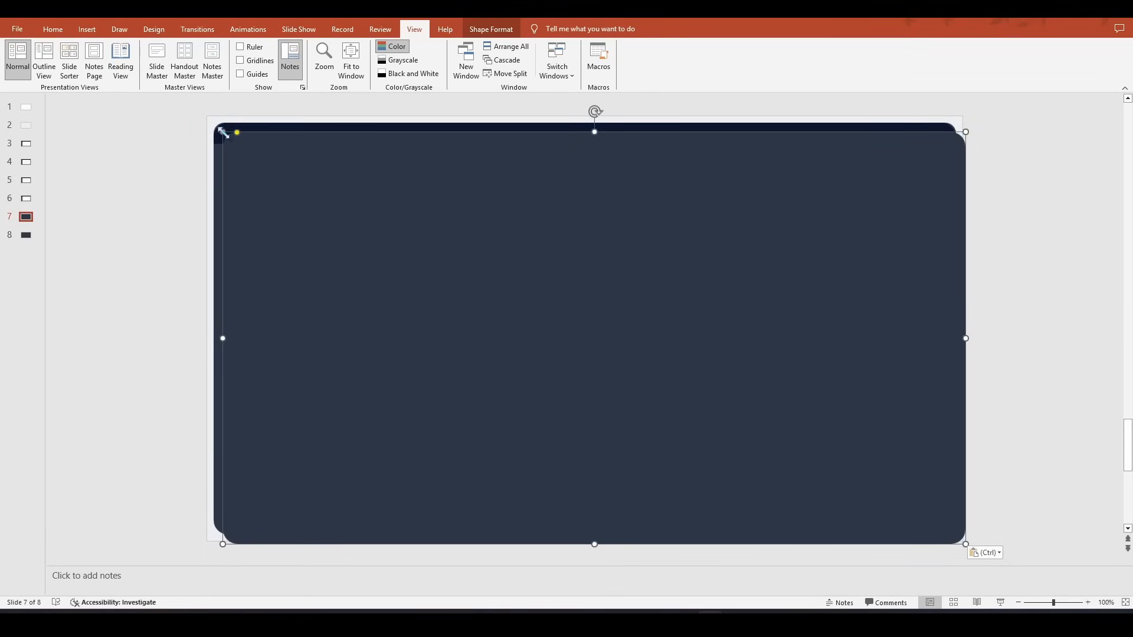
pyautogui.moveTo(222, 132); pyautogui.dragTo(456, 307)
pyautogui.moveTo(502, 355); pyautogui.dragTo(271, 293)
# Step: Fill the smaller rectangle with white and move it to the horizontal center of the dark background, below the header bar
pyautogui.click(53, 29)
pyautogui.click(731, 50)
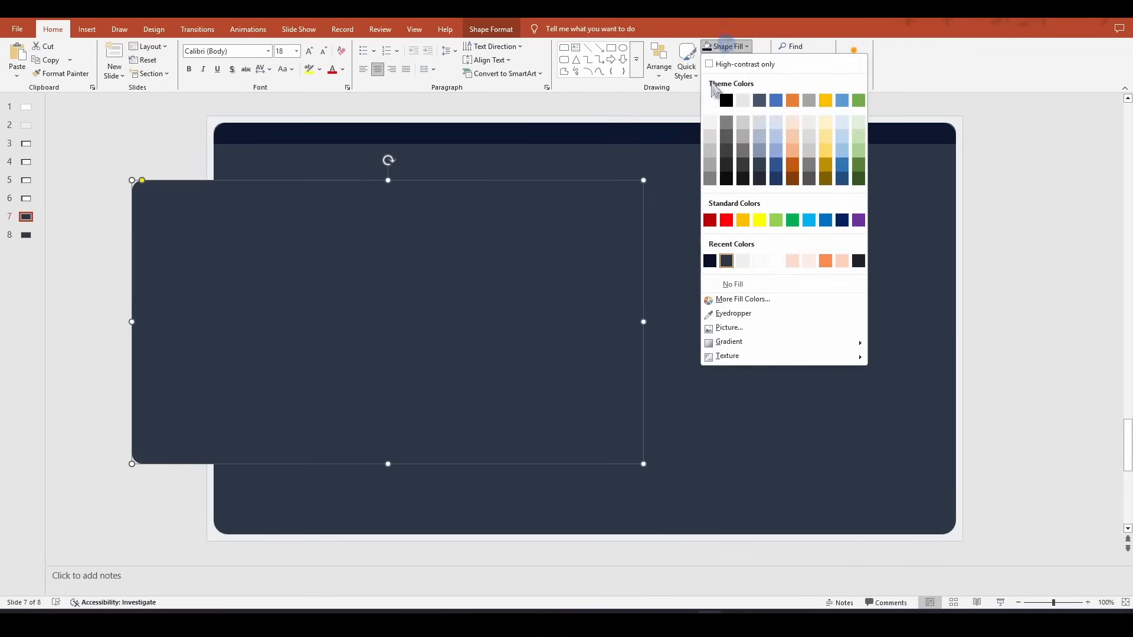
pyautogui.click(713, 99)
pyautogui.moveTo(280, 276); pyautogui.dragTo(415, 268)
pyautogui.click(503, 326)
pyautogui.moveTo(464, 295); pyautogui.dragTo(494, 298)
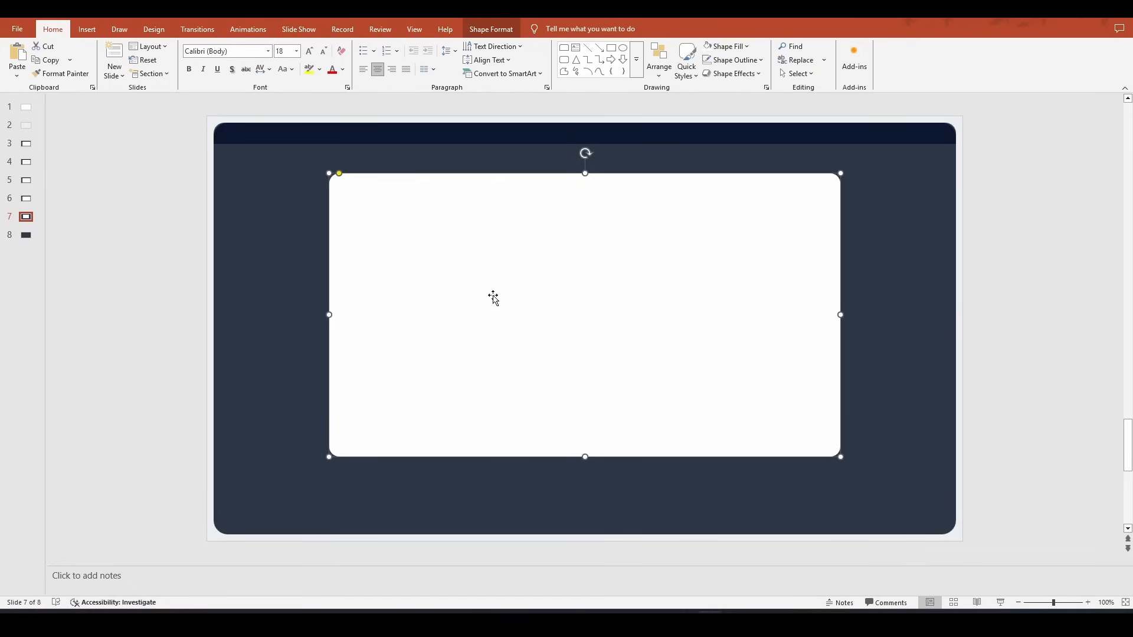
# Step: Change the inner rectangle's fill to the custom color #FAFAFA
pyautogui.click(724, 46)
pyautogui.click(742, 300)
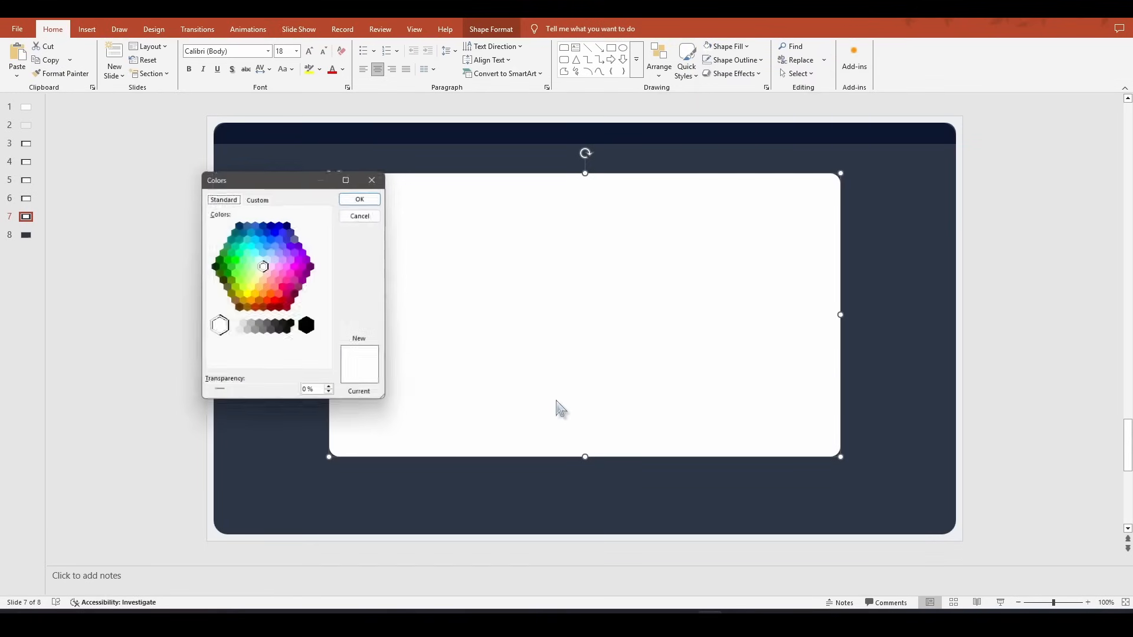
pyautogui.click(260, 196)
pyautogui.moveTo(278, 364); pyautogui.dragTo(224, 353)
pyautogui.write('#FAFAFA')
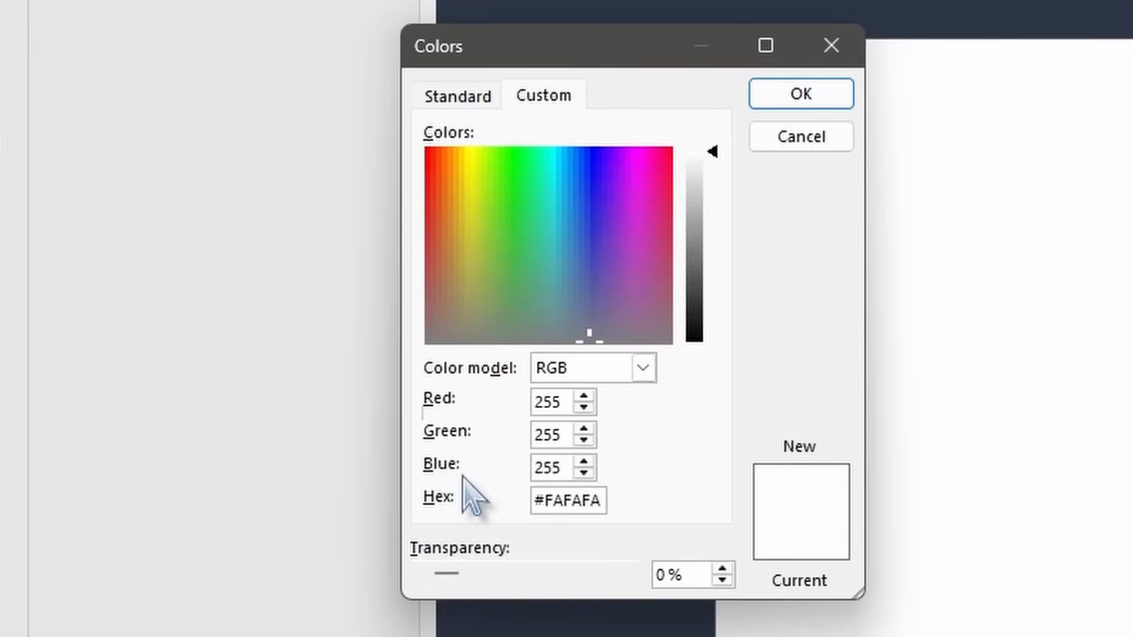
pyautogui.click(803, 97)
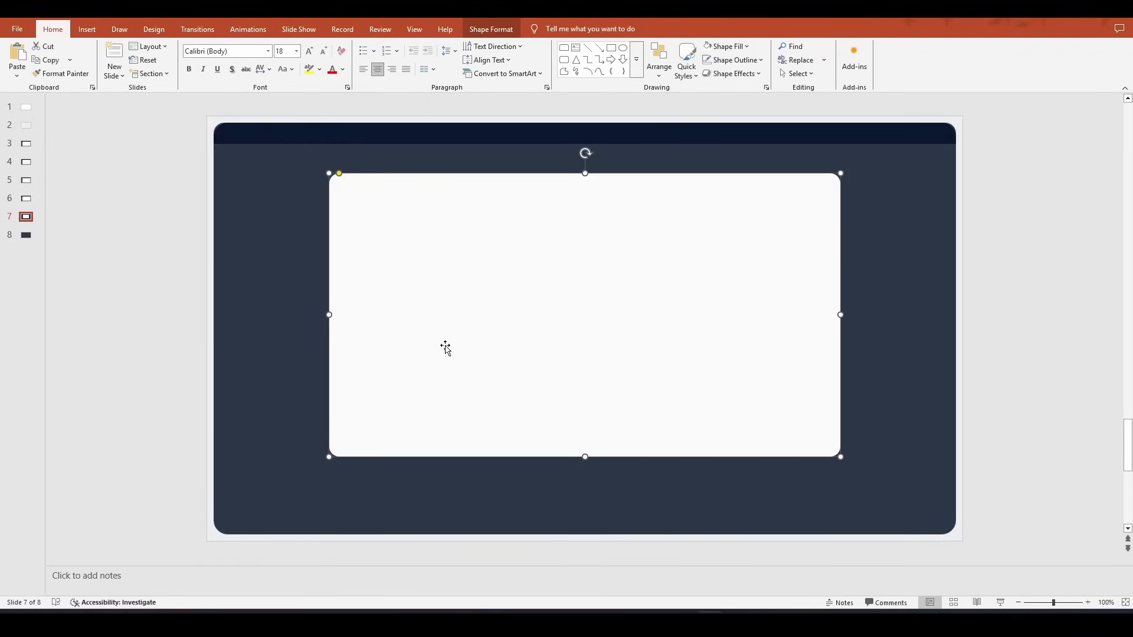
# Step: Stretch the inner rectangle downward until its lower edge meets the lower edge of the dark background
pyautogui.moveTo(585, 457); pyautogui.dragTo(586, 463)
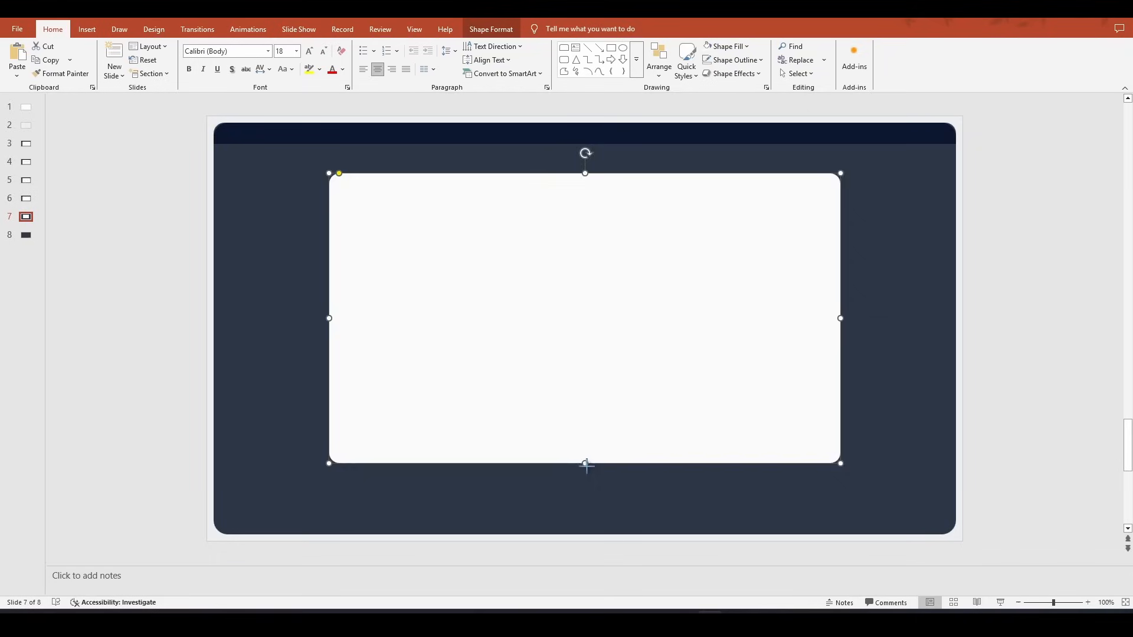
pyautogui.moveTo(586, 464)
pyautogui.mouseDown()
pyautogui.moveTo(584, 508)
pyautogui.moveTo(585, 483)
pyautogui.mouseUp()
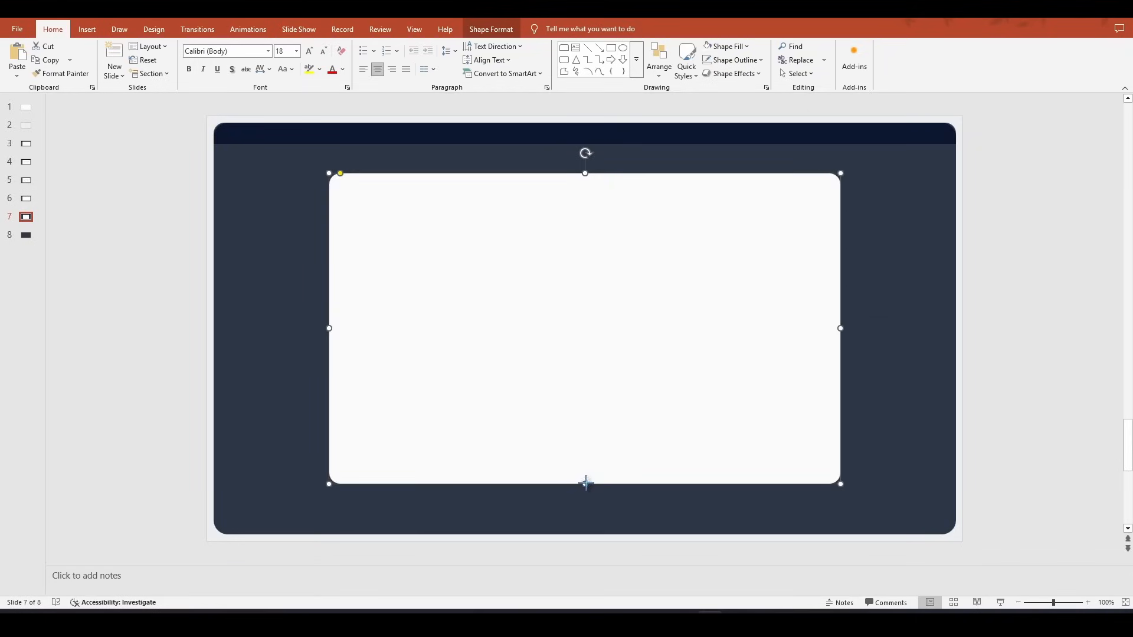
pyautogui.moveTo(586, 483); pyautogui.dragTo(587, 534)
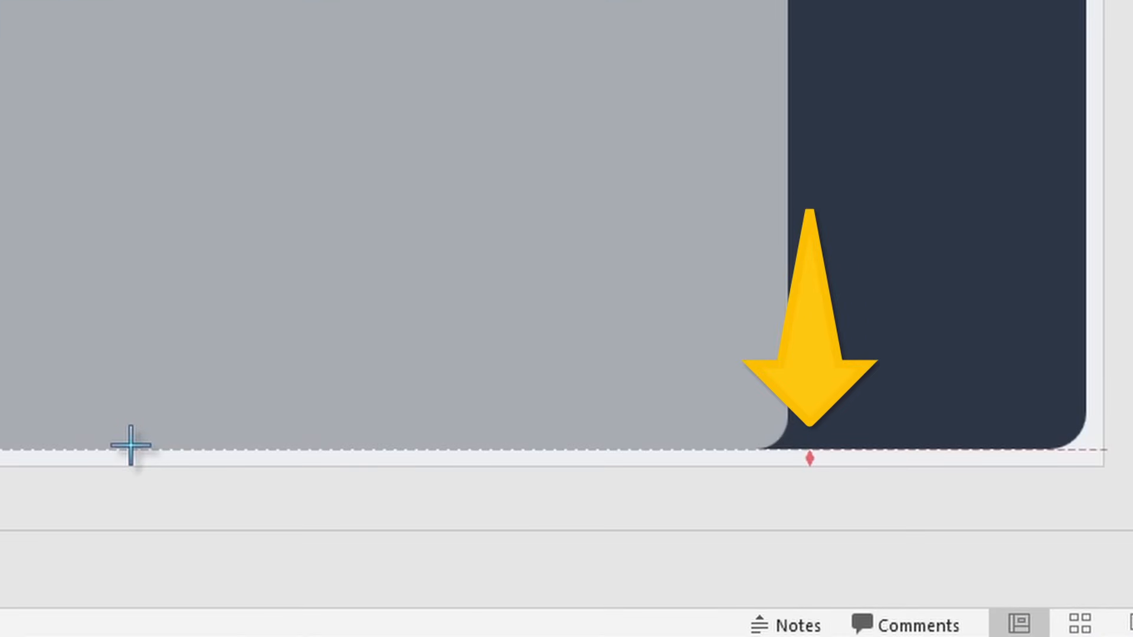
pyautogui.moveTo(131, 446); pyautogui.dragTo(132, 448)
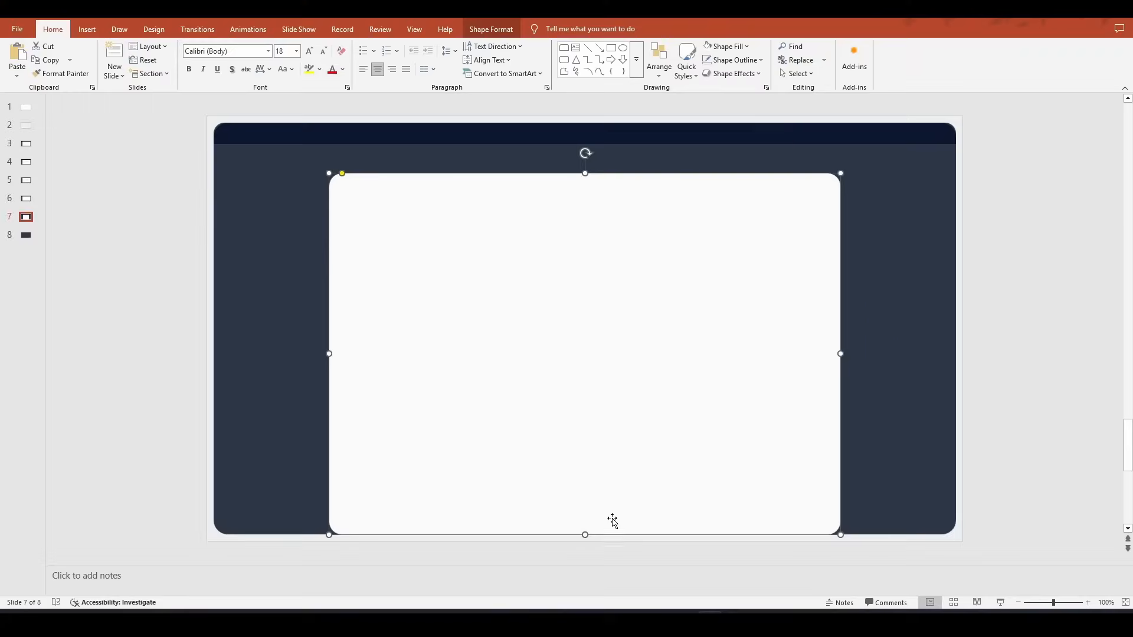
# Step: Stretch the light inner panel sideways until its right edge meets the right edge of the dark background
pyautogui.moveTo(839, 355); pyautogui.dragTo(953, 354)
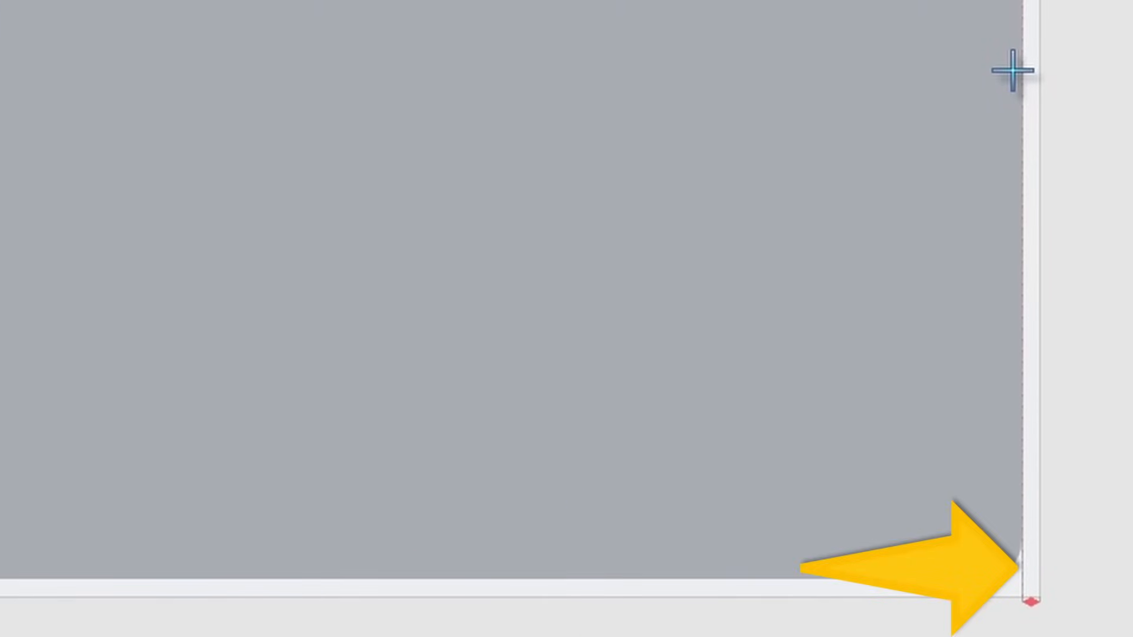
pyautogui.moveTo(1013, 70); pyautogui.dragTo(1012, 69)
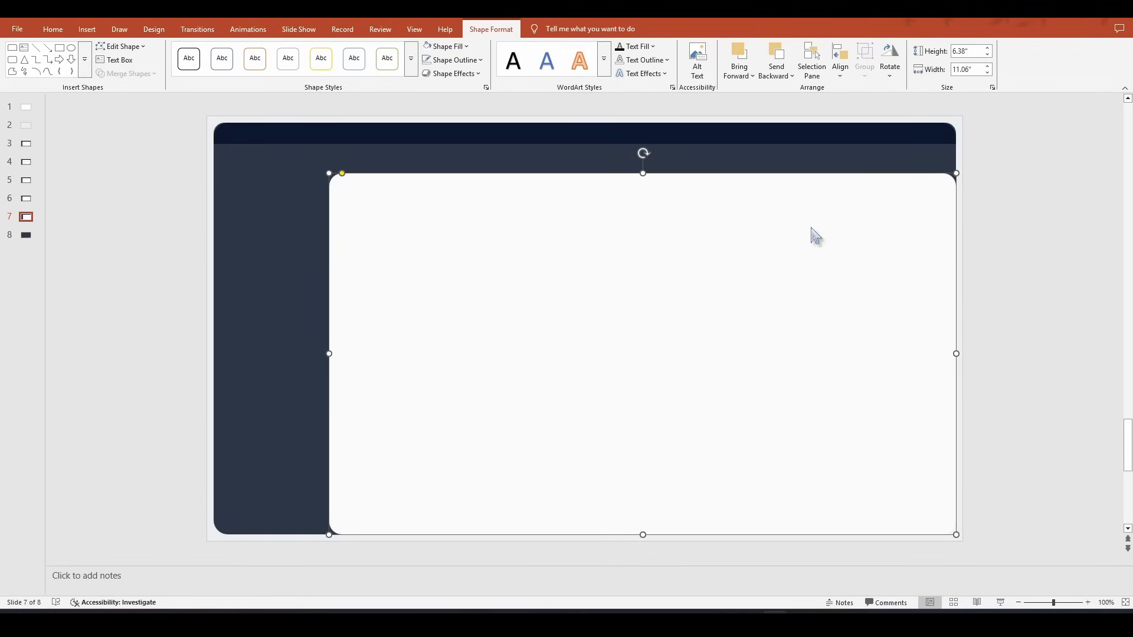
# Step: Try 25 px as the inner panel's width to convert it to inches, and undo the change
pyautogui.click(970, 69)
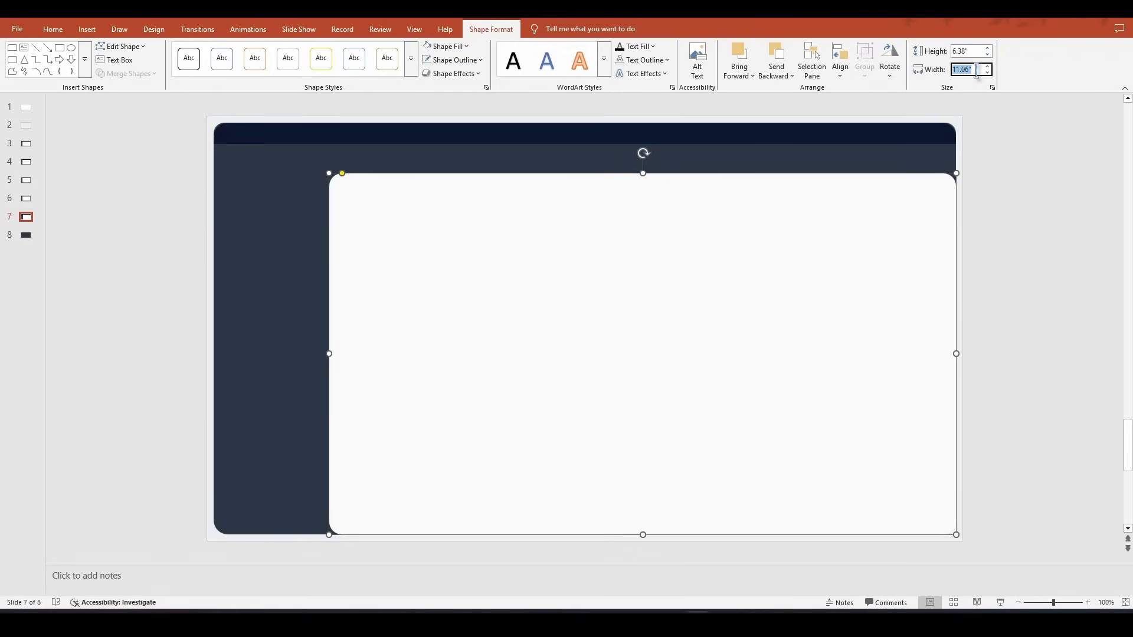
pyautogui.write('25')
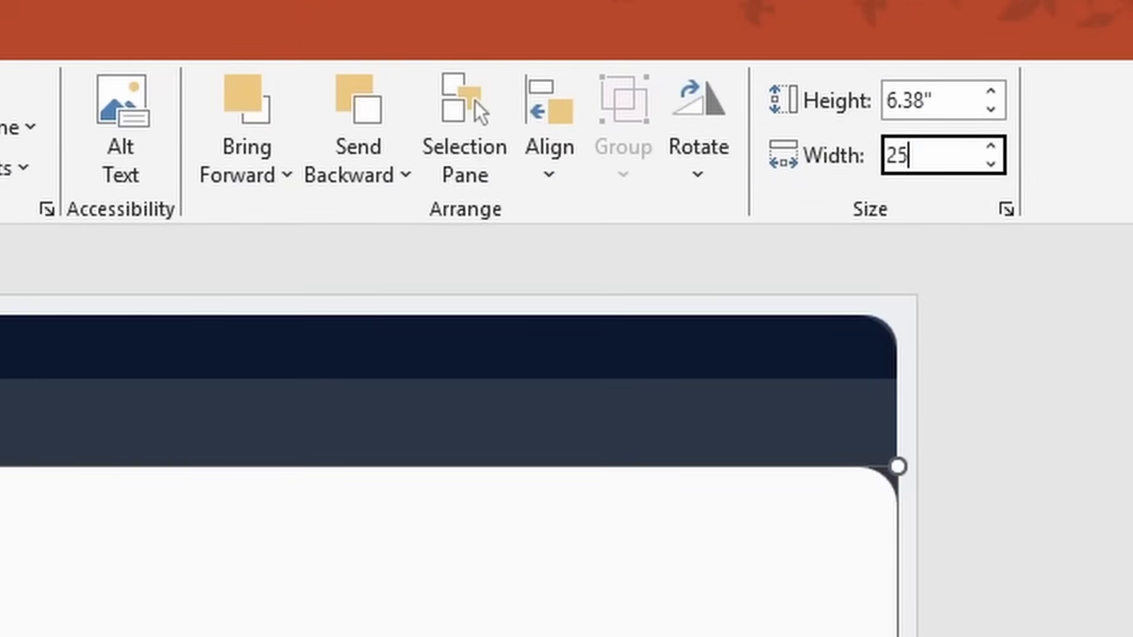
pyautogui.write('px')
pyautogui.press('Return')
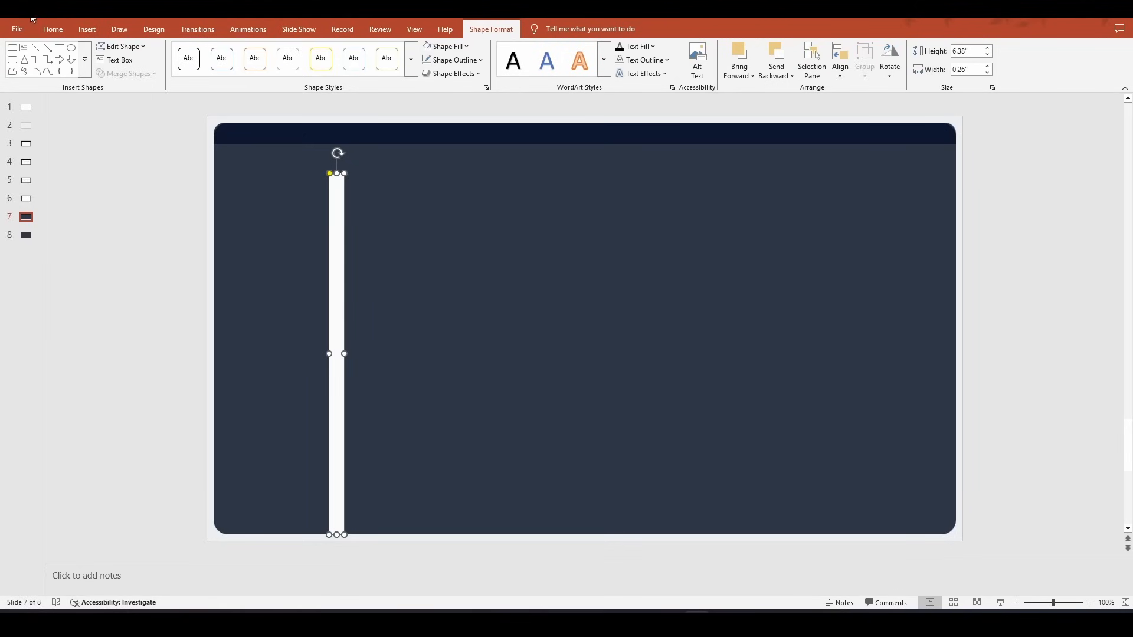
pyautogui.click(33, 15)
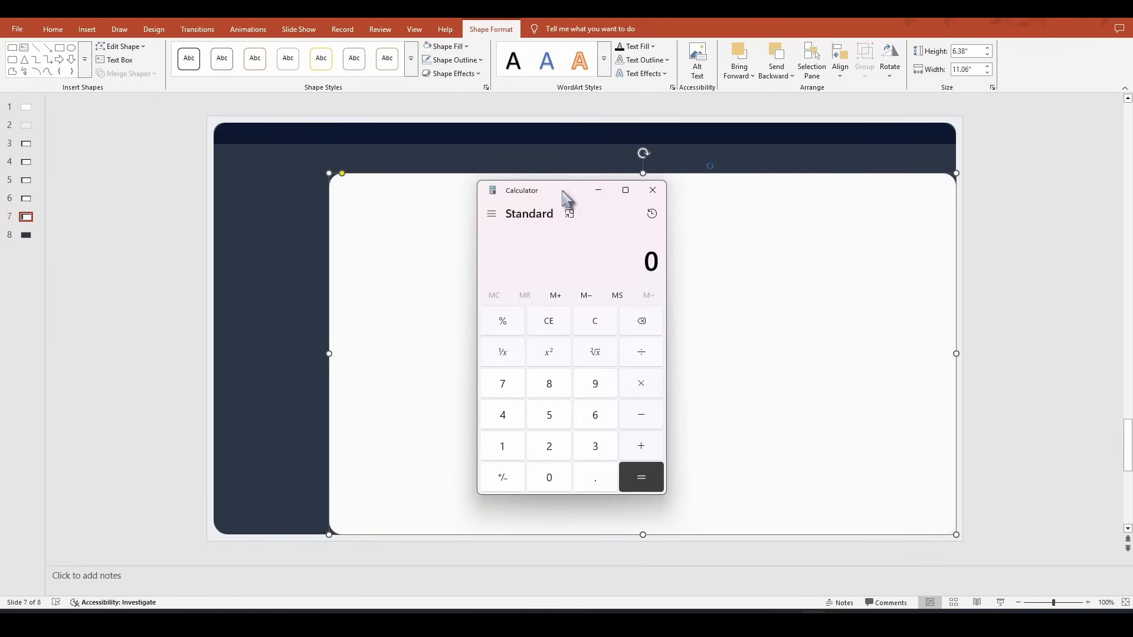
# Step: Switch to Calculator and subtract 0.26 from the panel width of 11.06
pyautogui.moveTo(563, 191); pyautogui.dragTo(560, 190)
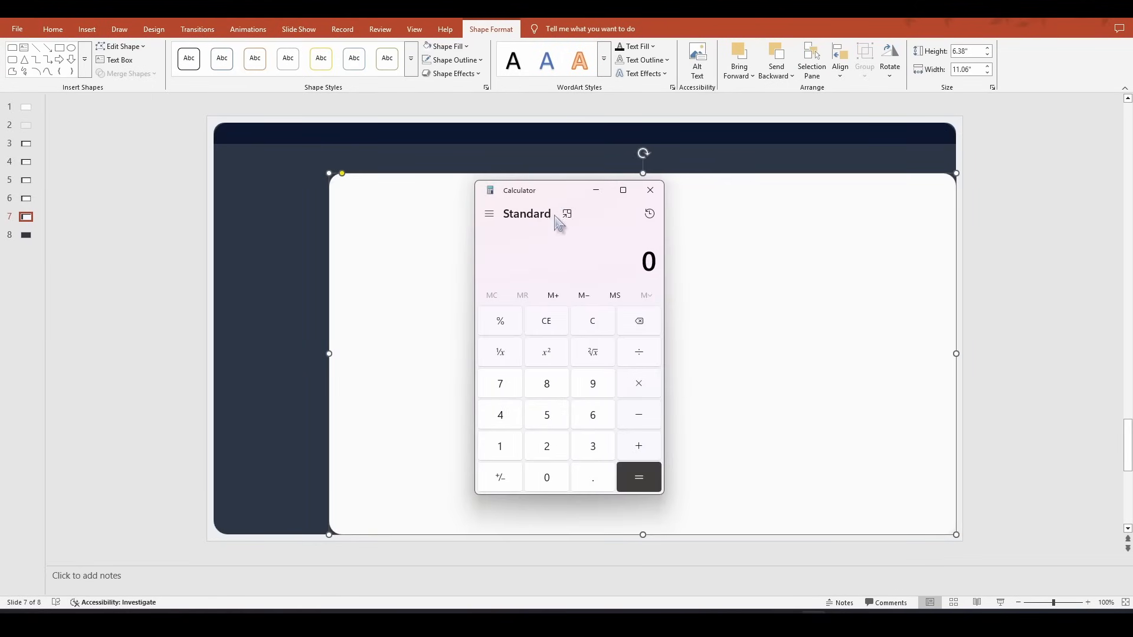
pyautogui.doubleClick(501, 447)
pyautogui.click(593, 476)
pyautogui.click(547, 477)
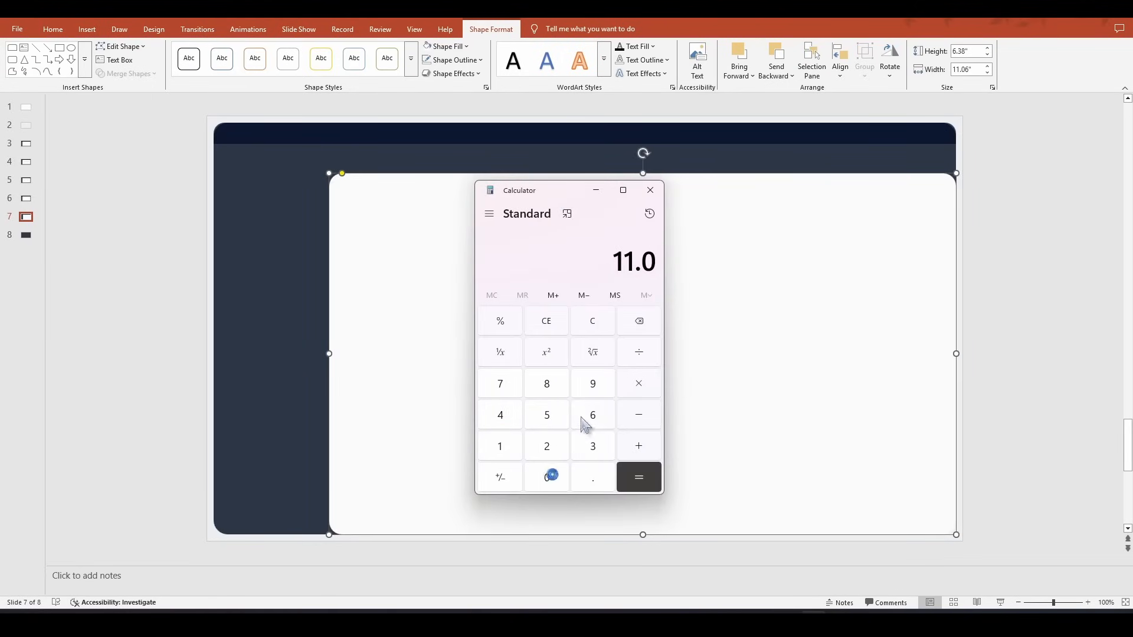
pyautogui.click(587, 415)
pyautogui.click(641, 416)
pyautogui.click(591, 477)
pyautogui.click(547, 446)
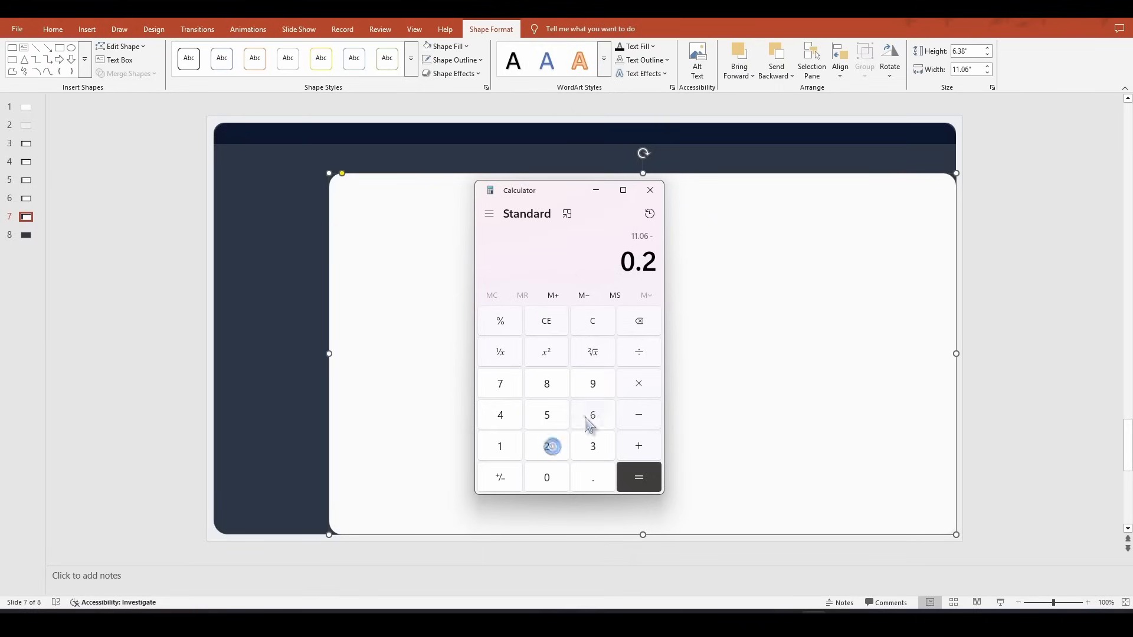
pyautogui.click(591, 415)
pyautogui.click(637, 481)
# Step: Set the light inner panel's width to 10.8 inches in PowerPoint
pyautogui.click(971, 69)
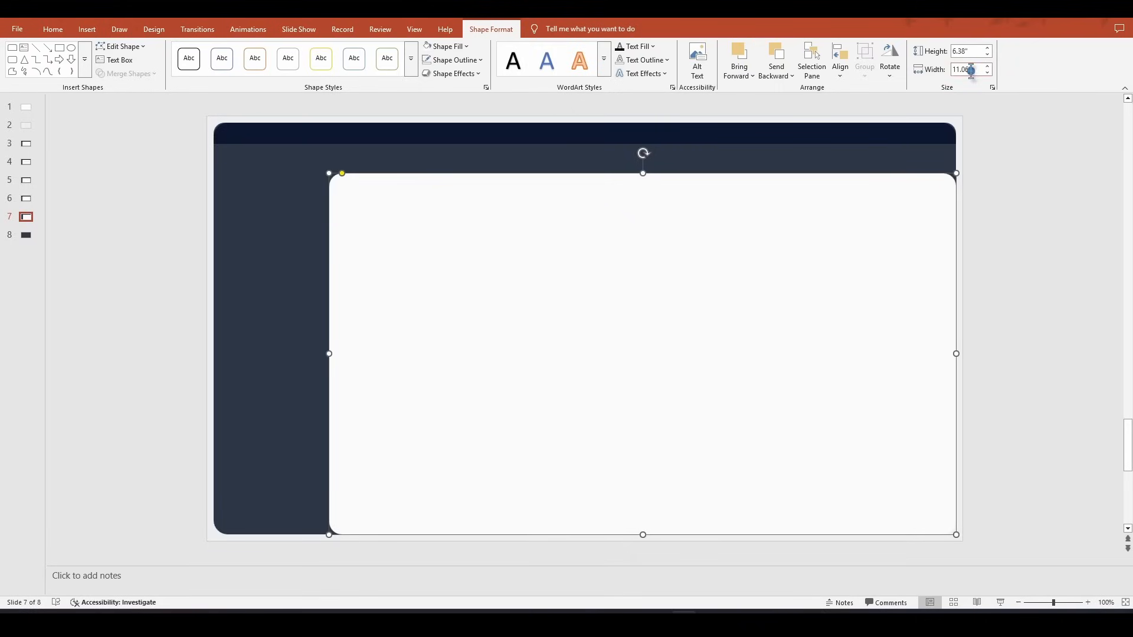
pyautogui.write('10.')
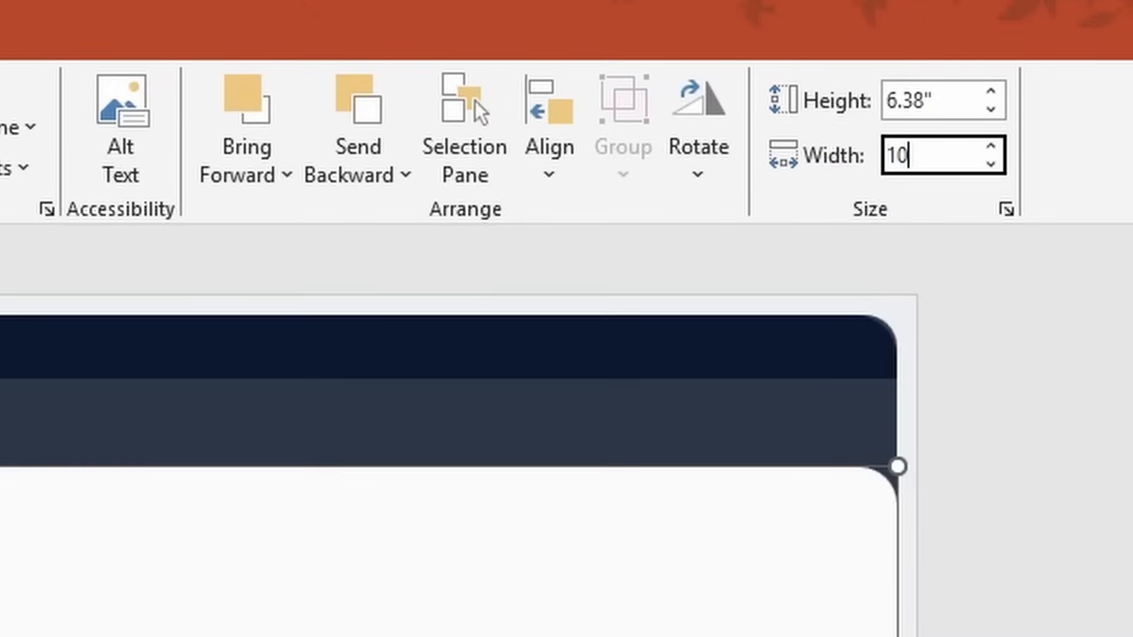
pyautogui.write('8')
pyautogui.press('Return')
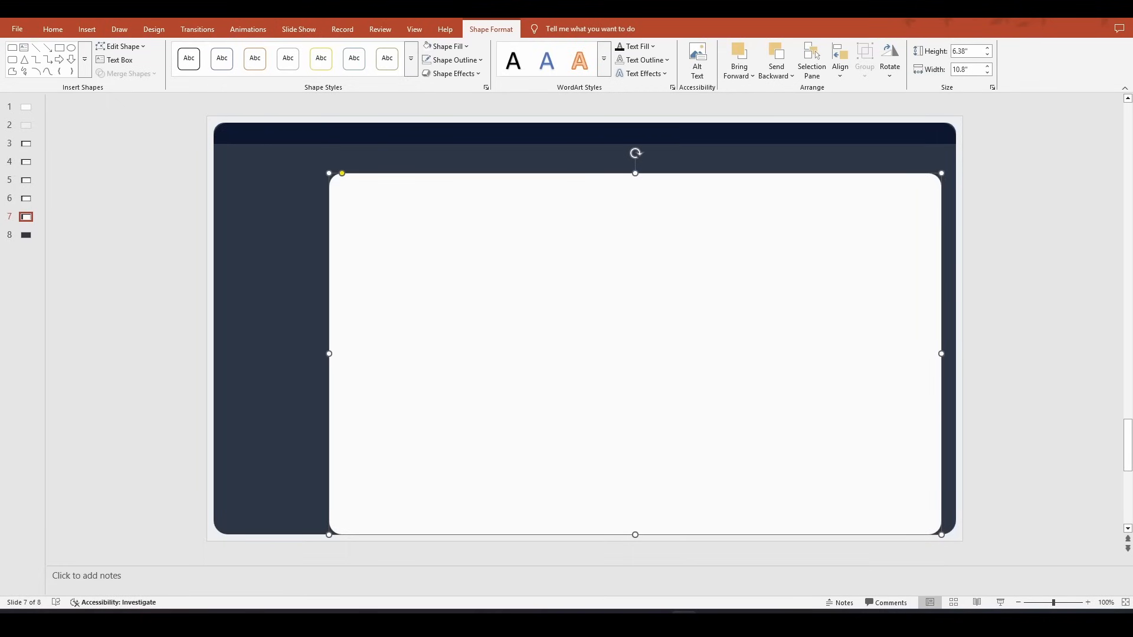
# Step: Switch to Calculator and subtract 0.26 from the panel height of 6.38
pyautogui.click(814, 622)
pyautogui.click(594, 414)
pyautogui.click(592, 475)
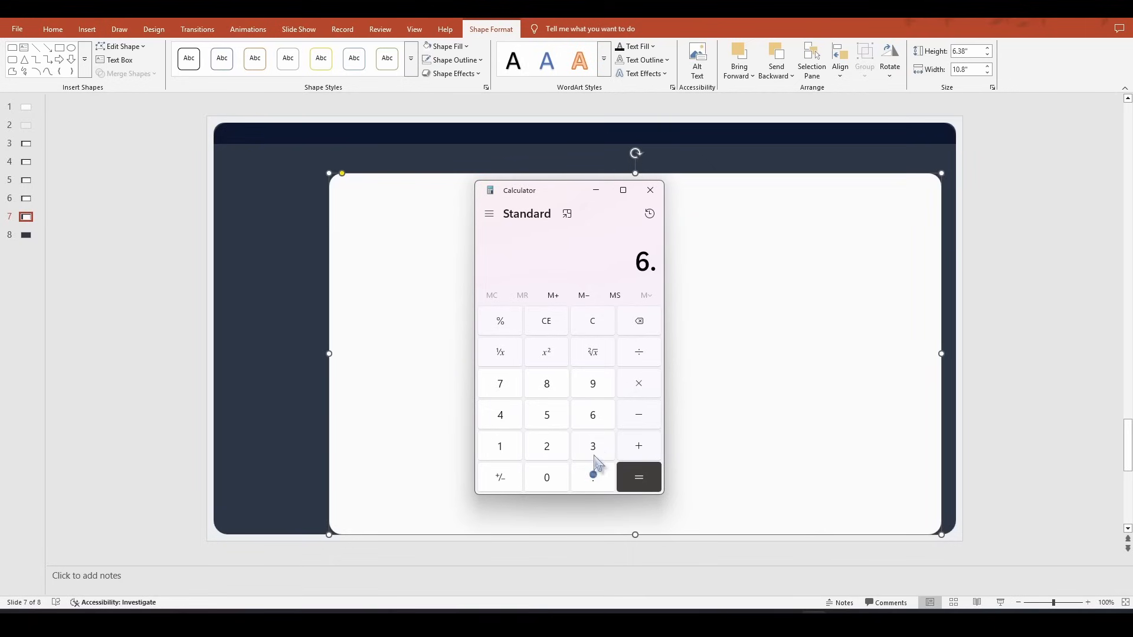
pyautogui.click(596, 443)
pyautogui.click(547, 385)
pyautogui.click(639, 415)
pyautogui.click(592, 476)
pyautogui.click(547, 446)
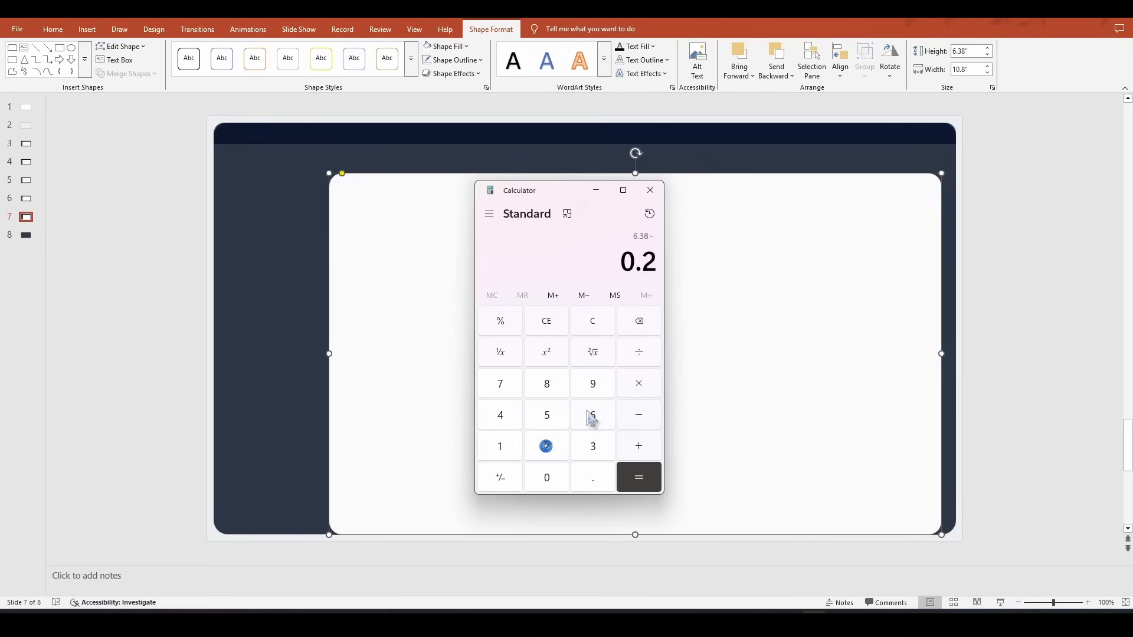
pyautogui.click(592, 415)
pyautogui.click(639, 478)
# Step: Set the inner panel's height to 6.12 inches in PowerPoint and deselect it
pyautogui.click(971, 51)
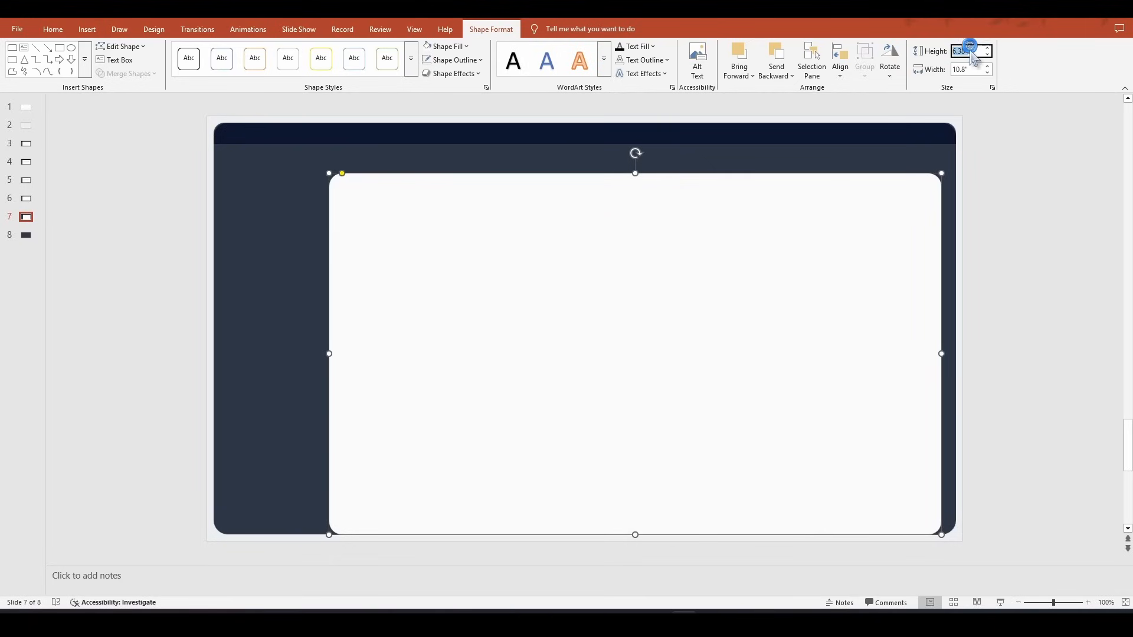
pyautogui.write('6.12')
pyautogui.press('Return')
pyautogui.click(475, 538)
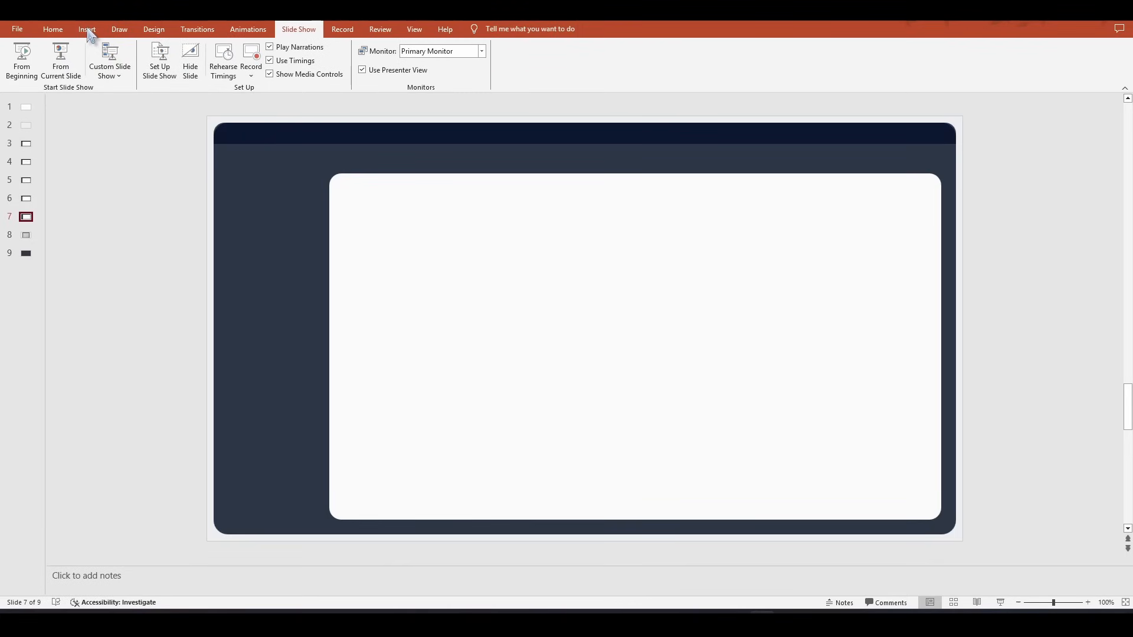
# Step: Draw a narrow upright rectangle about 2.1 inches tall, remove its outline and align its top with the header bar's upper edge
pyautogui.click(87, 30)
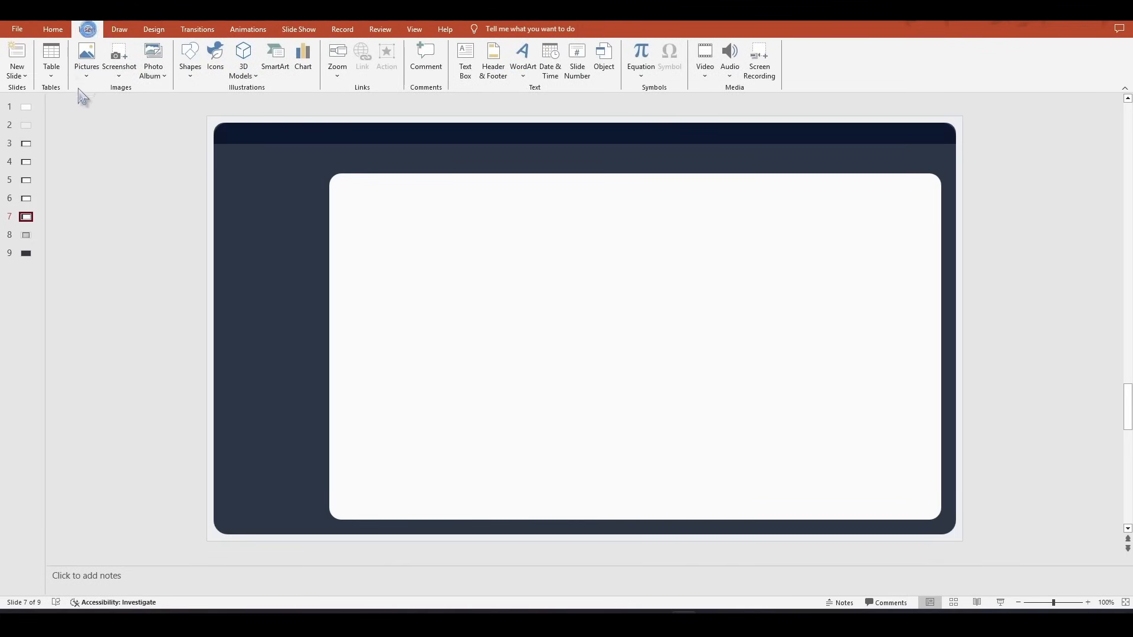
pyautogui.click(189, 70)
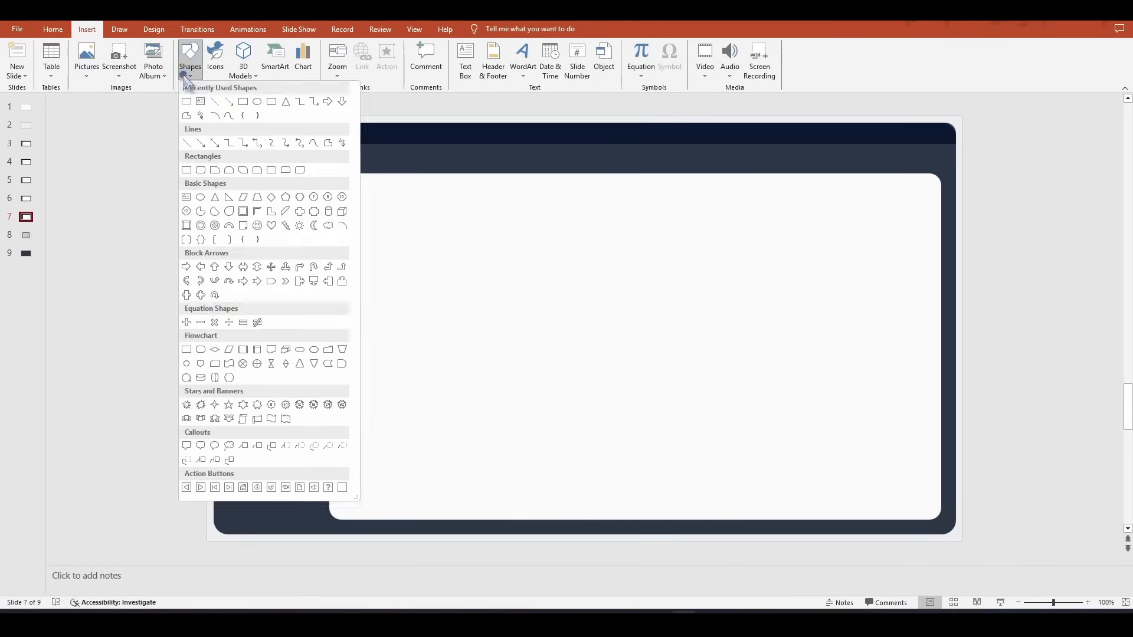
pyautogui.click(243, 105)
pyautogui.moveTo(425, 160); pyautogui.dragTo(431, 284)
pyautogui.click(467, 60)
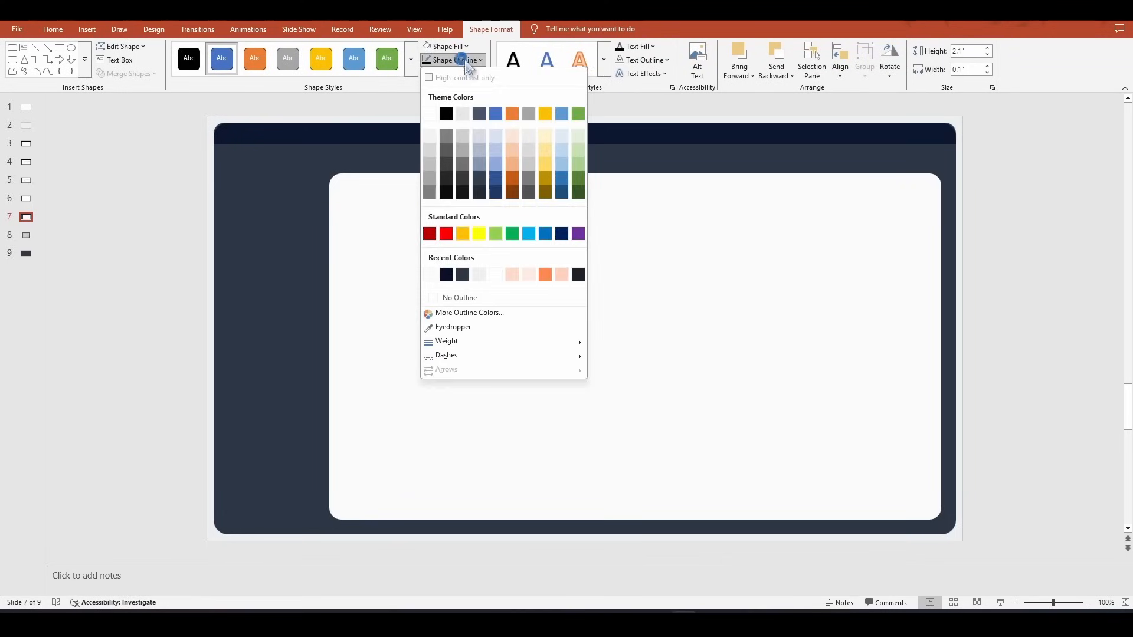
pyautogui.click(476, 298)
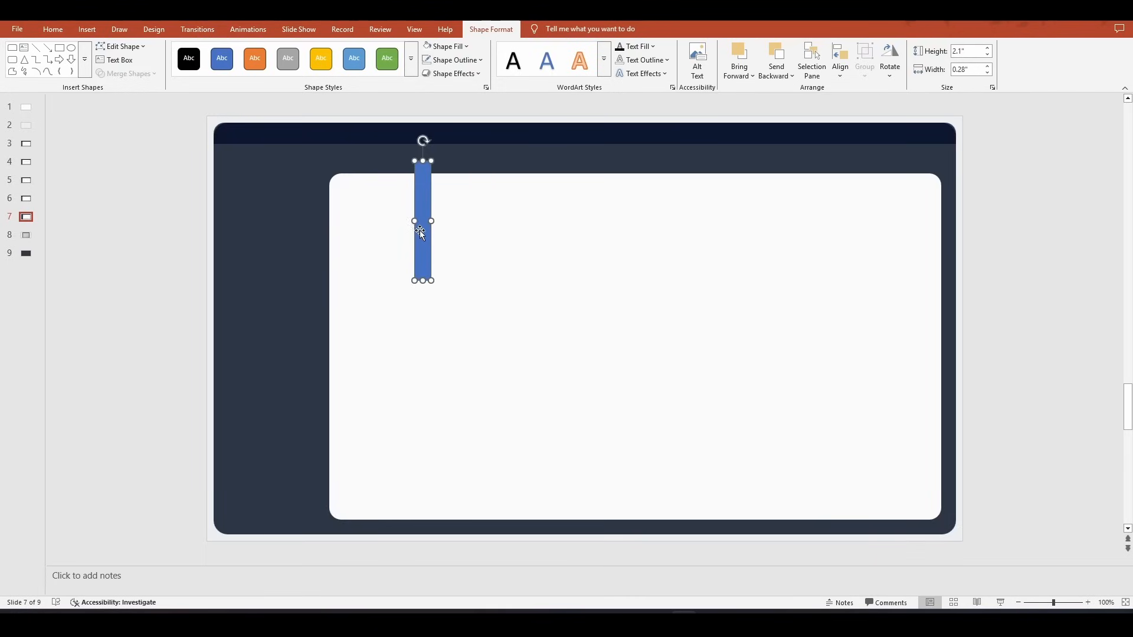
pyautogui.moveTo(427, 221); pyautogui.dragTo(409, 189)
# Step: Select the header bar to check its height and multiply 0.37 by 2 in Calculator
pyautogui.click(360, 142)
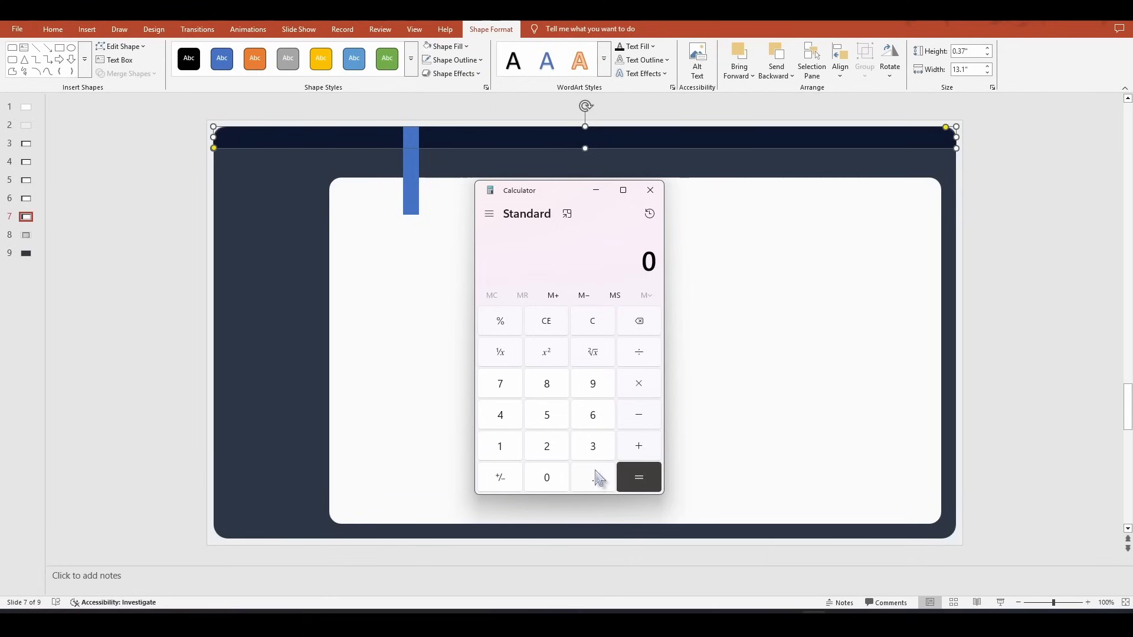
pyautogui.click(593, 476)
pyautogui.click(600, 453)
pyautogui.click(503, 385)
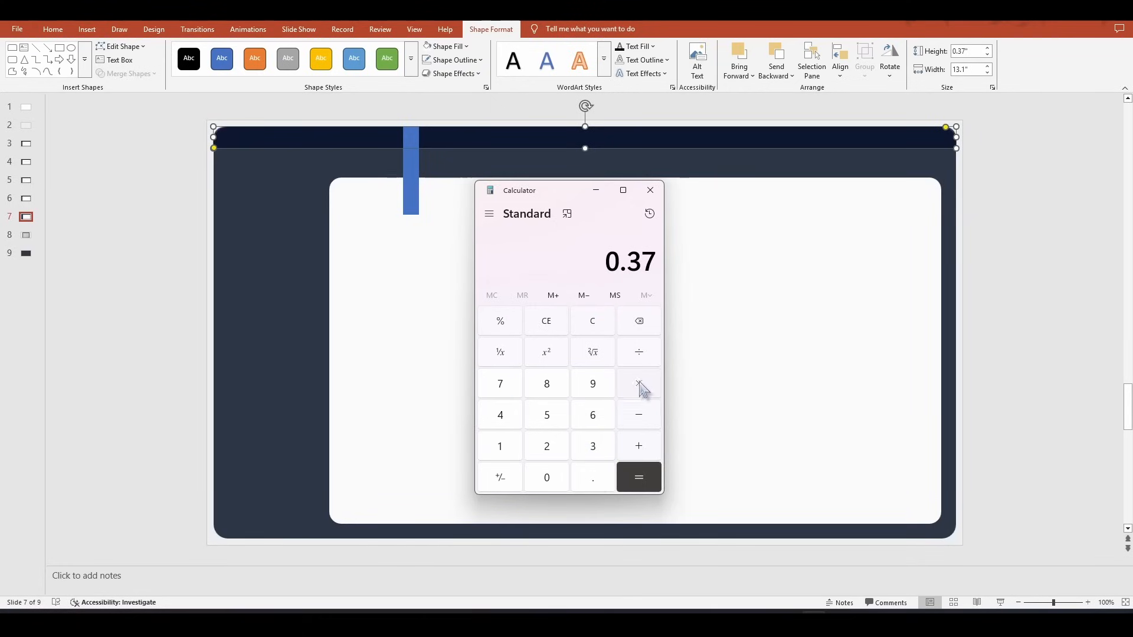
pyautogui.click(640, 385)
pyautogui.click(544, 453)
pyautogui.click(636, 479)
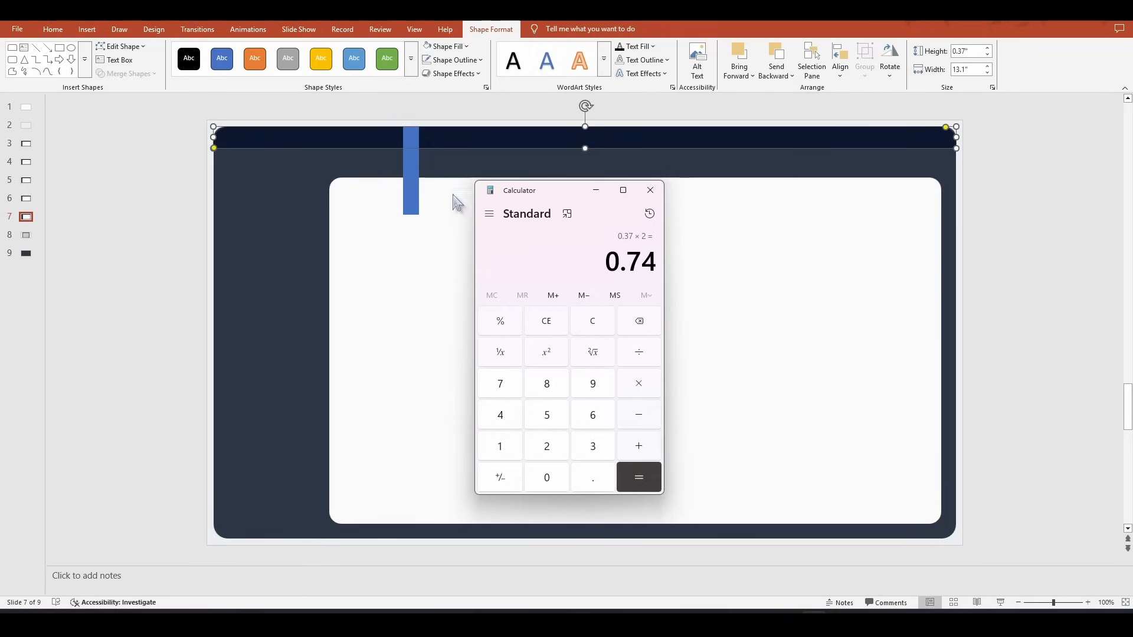
# Step: Set the blue spacer rectangle's height to 0.74 inches in PowerPoint
pyautogui.click(418, 179)
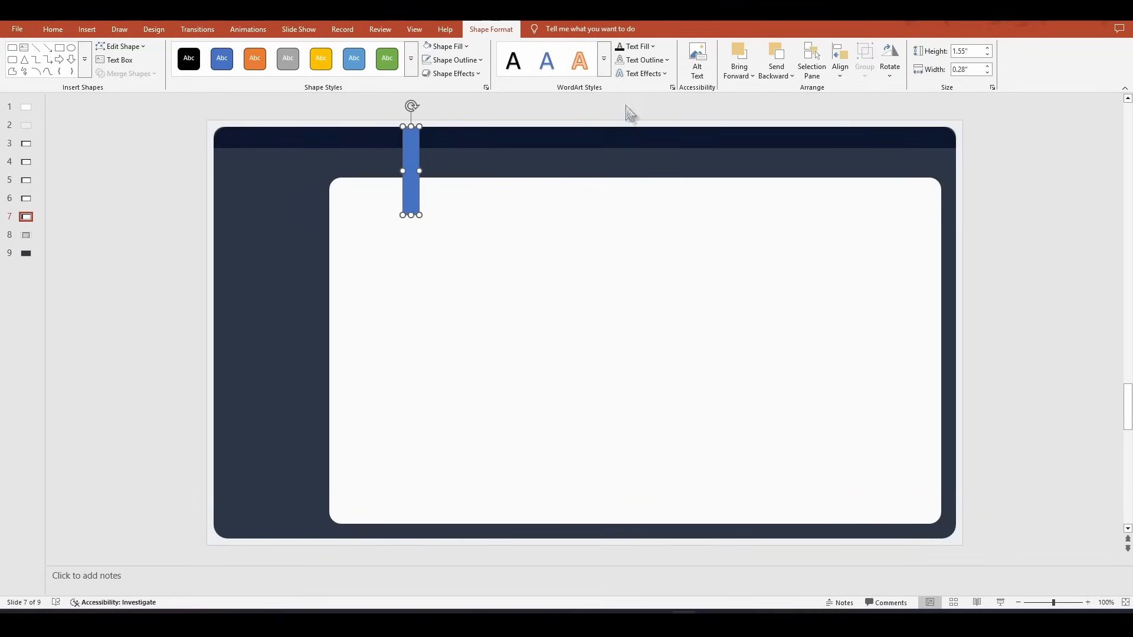
pyautogui.click(975, 52)
pyautogui.press('BackSpace')
# Step: Stretch the inner panel upward until its top edge meets the lower edge of the blue spacer rectangle
pyautogui.click(578, 283)
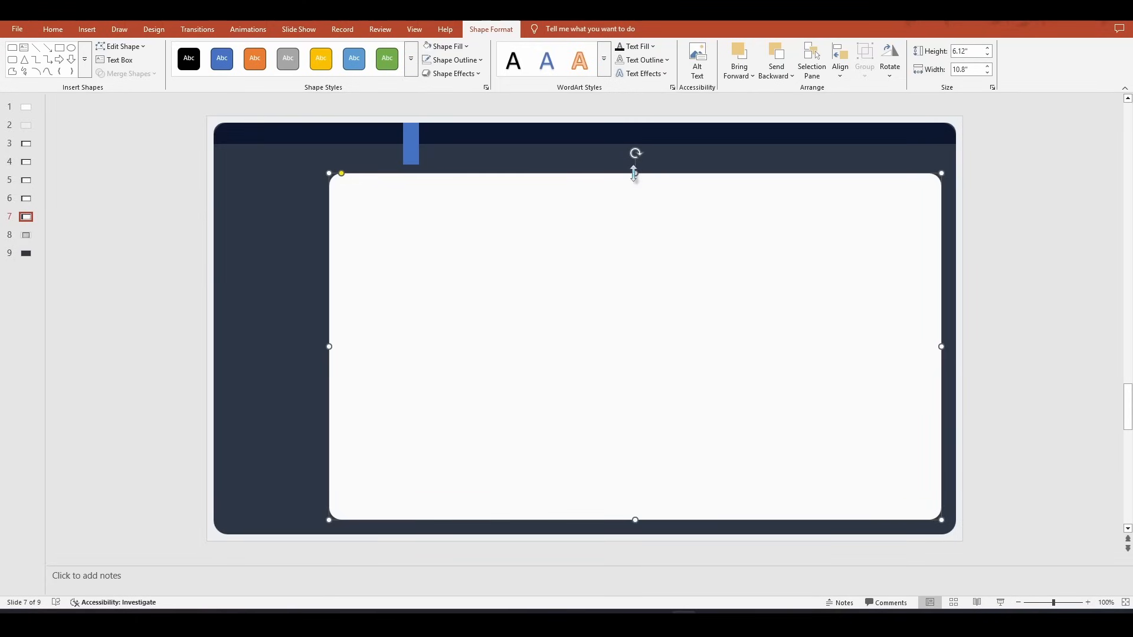
pyautogui.moveTo(636, 174)
pyautogui.mouseDown()
pyautogui.moveTo(627, 243)
pyautogui.moveTo(627, 168)
pyautogui.mouseUp()
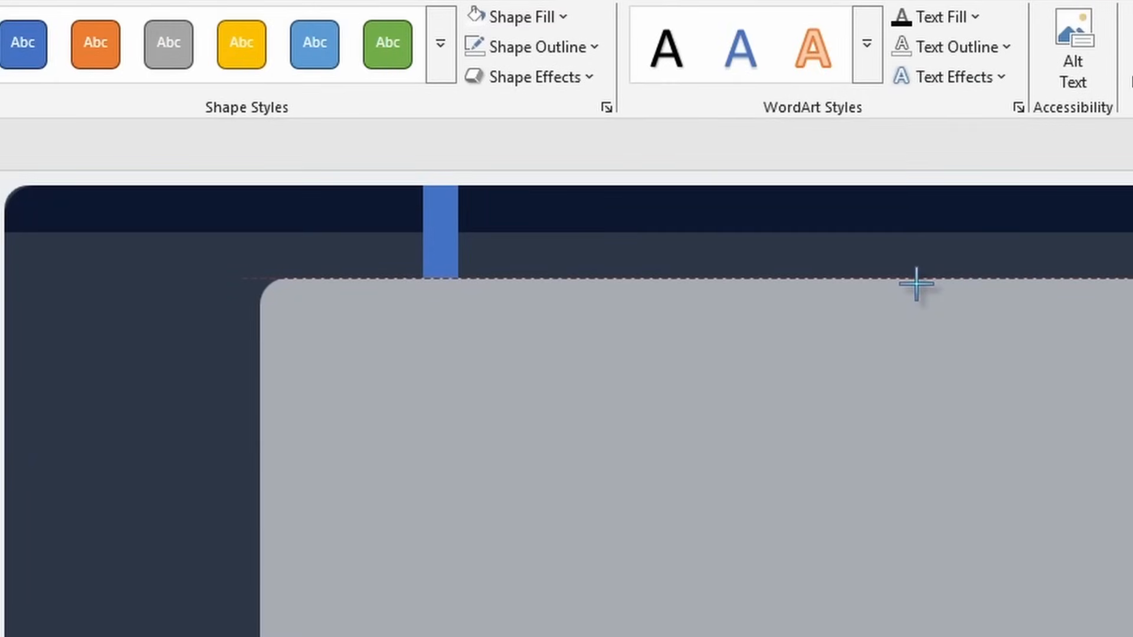
pyautogui.moveTo(917, 284); pyautogui.dragTo(916, 282)
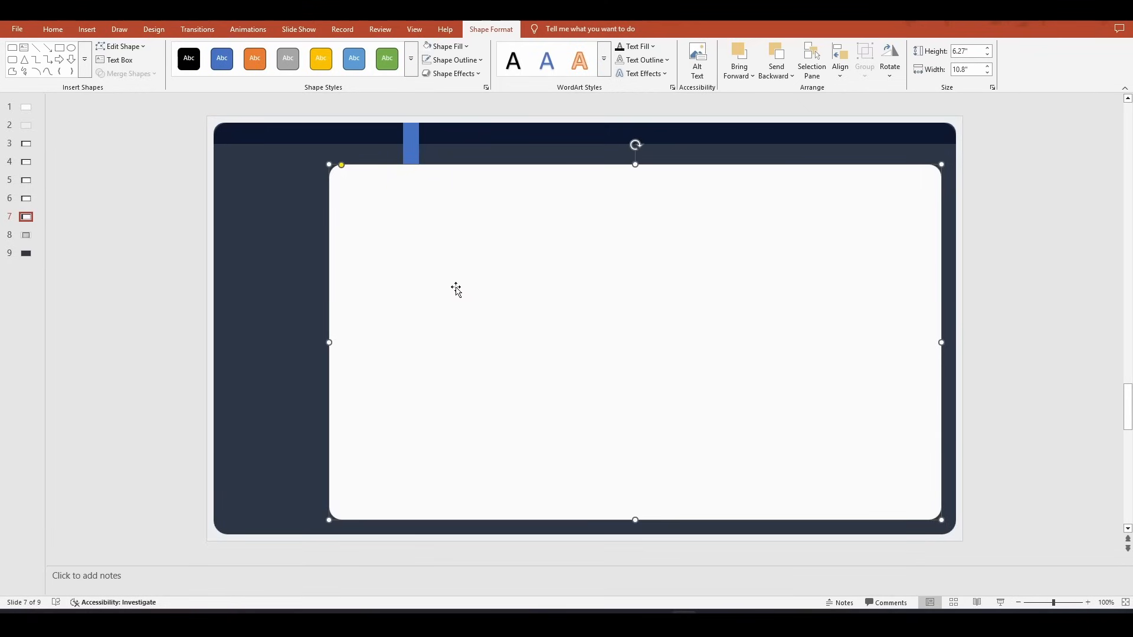
# Step: Delete the blue spacer rectangle between the header bar and the inner panel
pyautogui.click(452, 158)
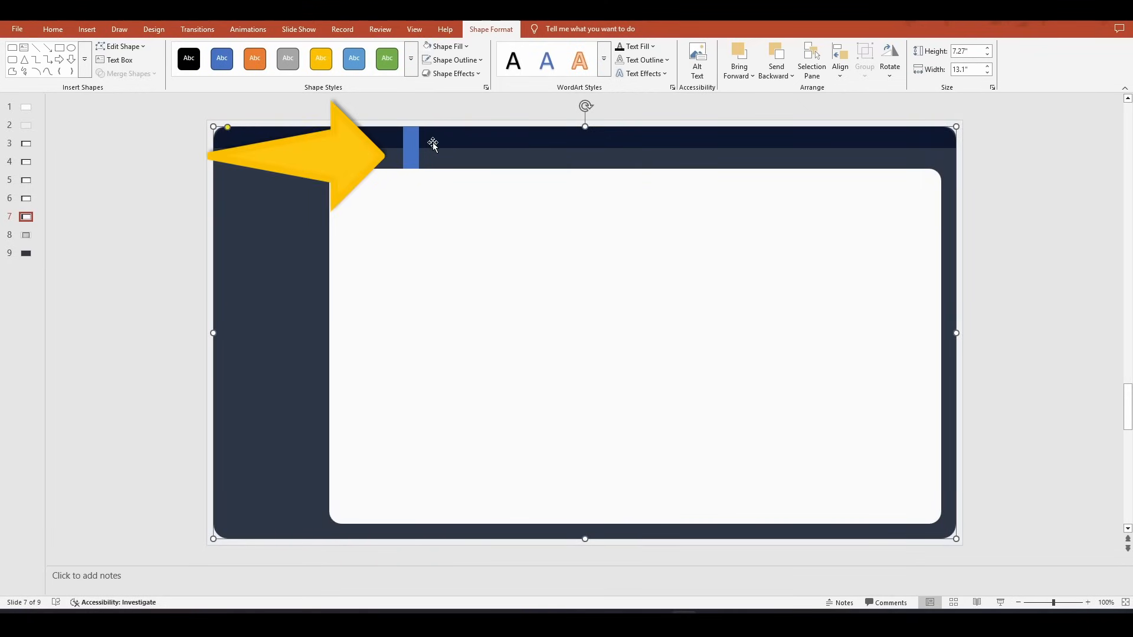
pyautogui.click(412, 146)
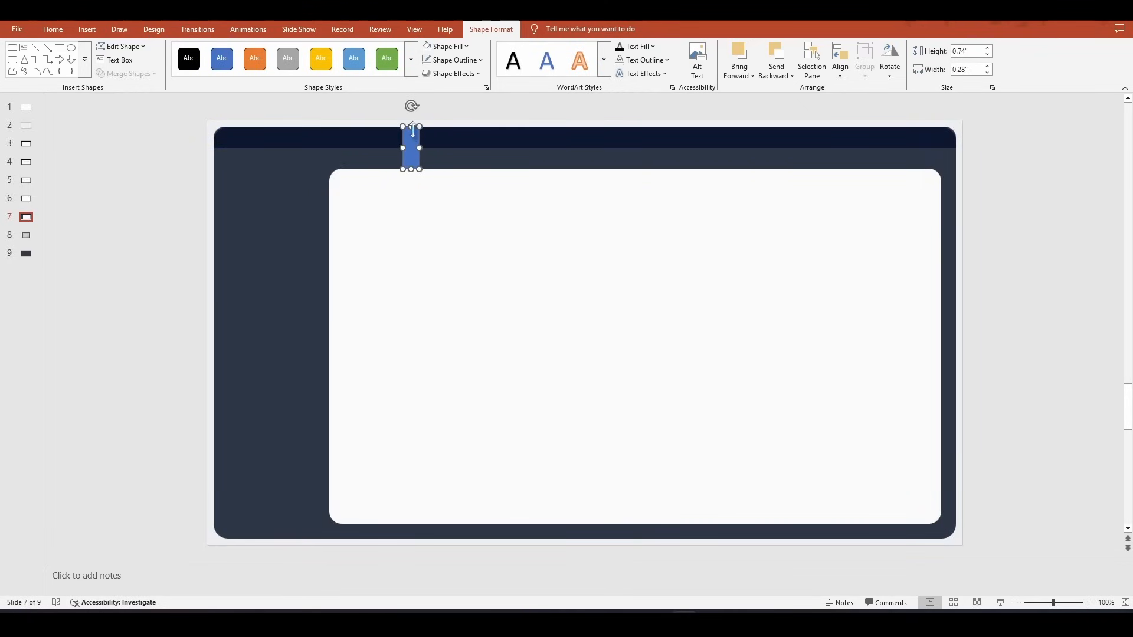
pyautogui.press('Delete')
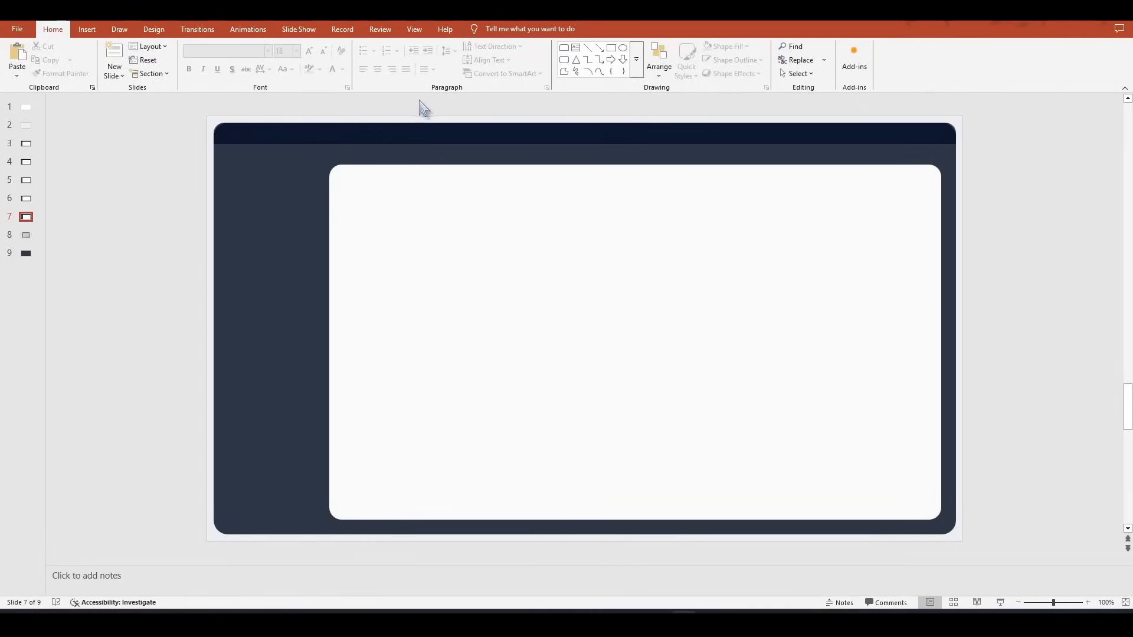
# Step: Extend the inner panel's left edge outward and set its width to 11.35 inches
pyautogui.click(349, 355)
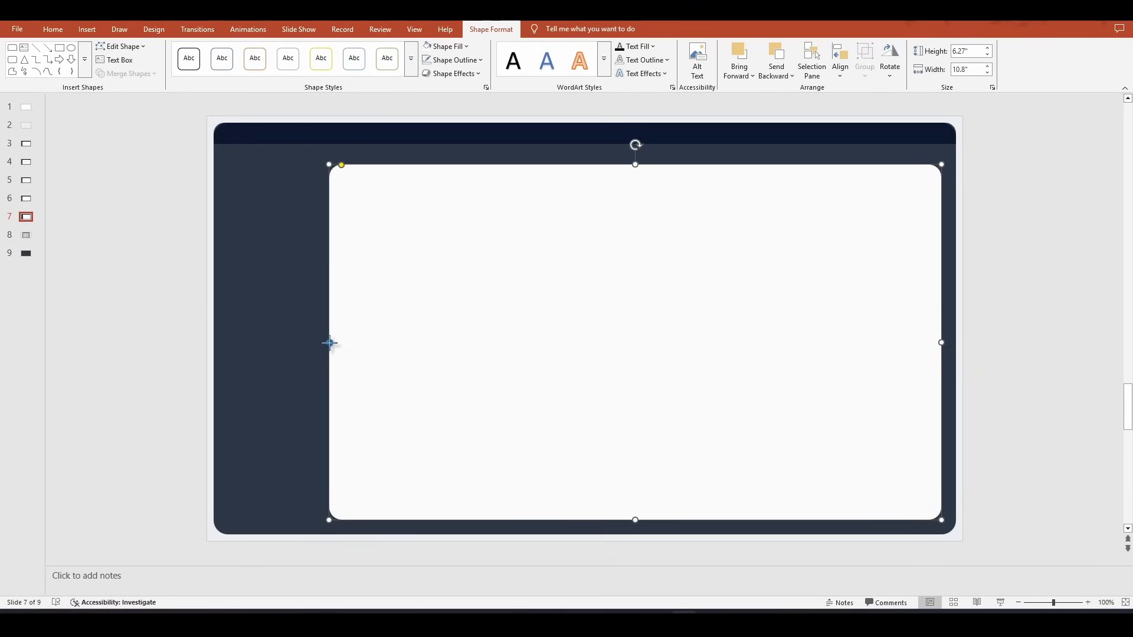
pyautogui.moveTo(329, 342); pyautogui.dragTo(296, 342)
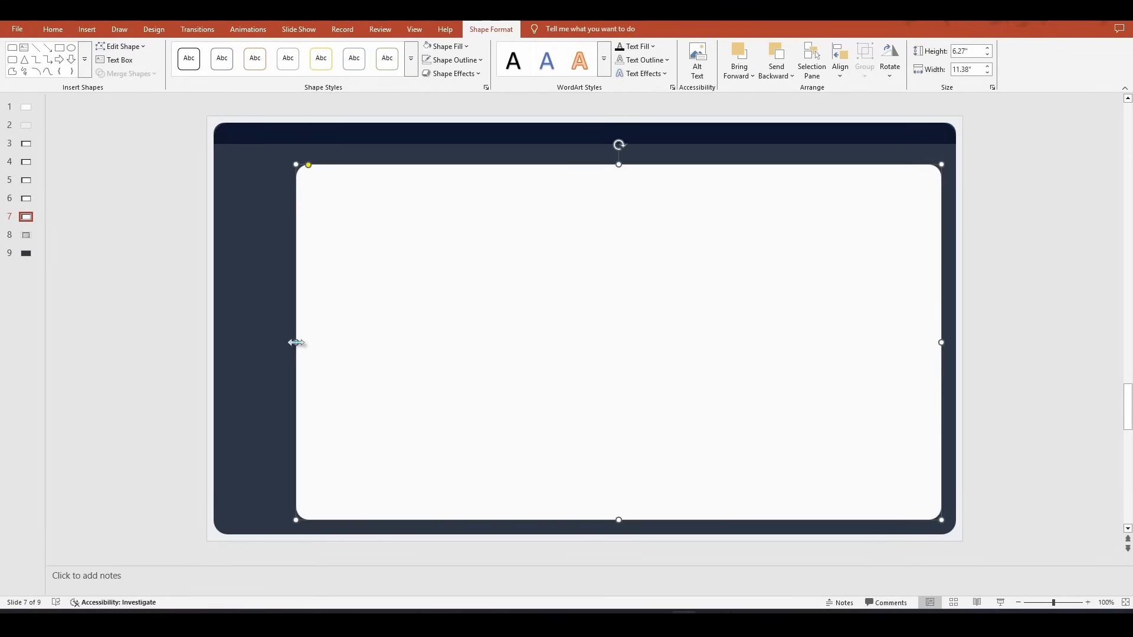
pyautogui.click(967, 69)
pyautogui.write('11.35')
pyautogui.press('Return')
pyautogui.press('Escape')
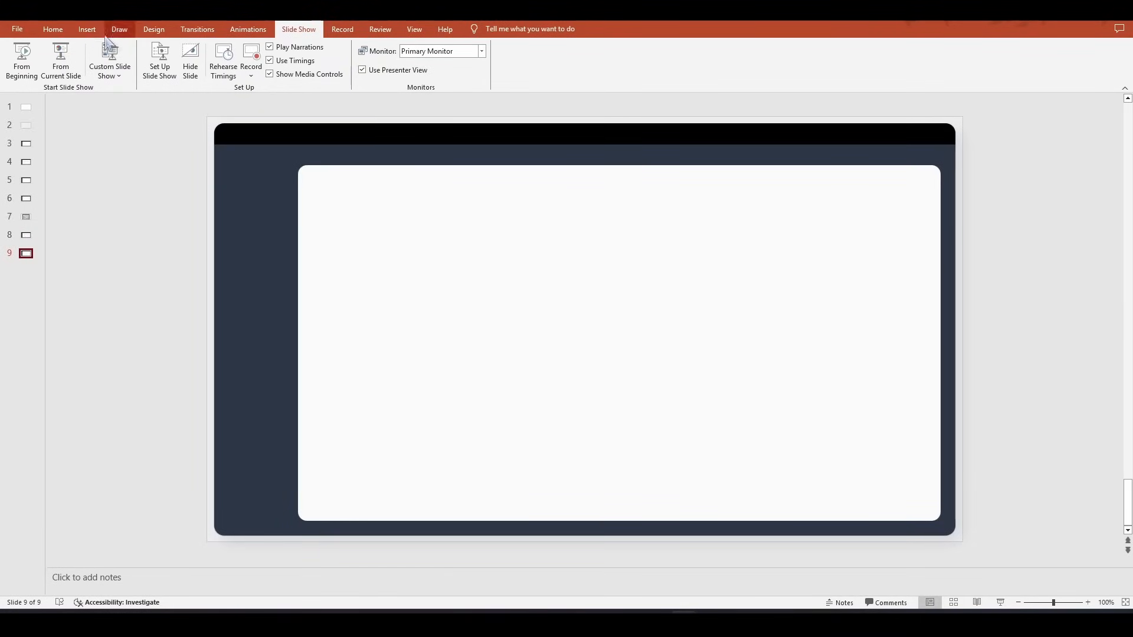
# Step: Draw a tall rectangle about 7.46 inches high and 0.65 inches wide over the panel's left part on slide 9, without outline
pyautogui.click(87, 30)
pyautogui.click(190, 62)
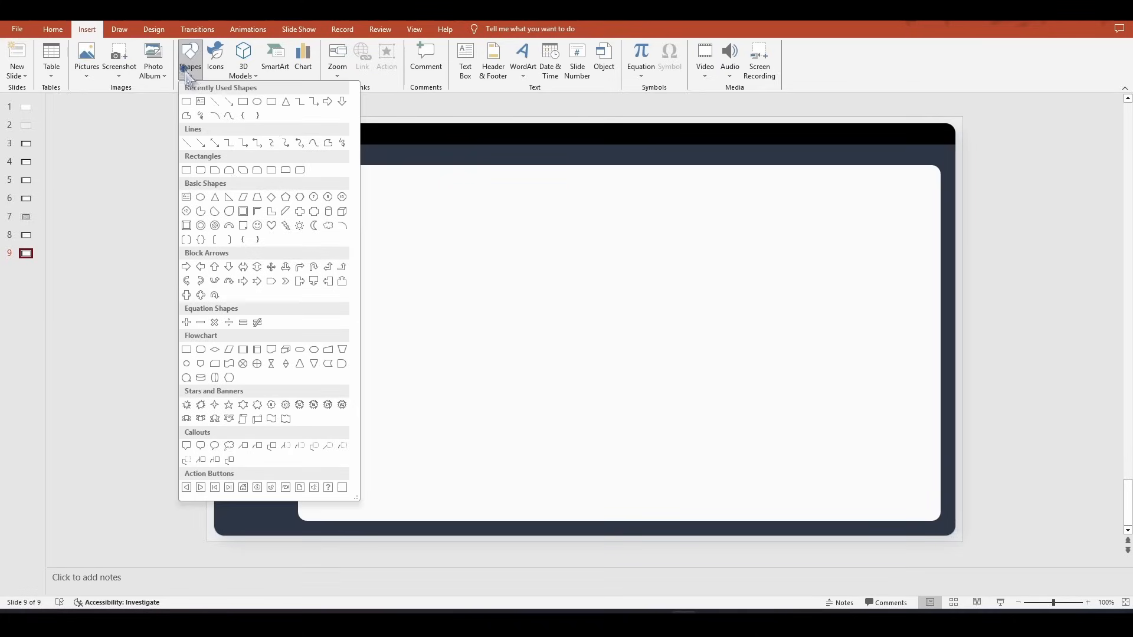
pyautogui.click(244, 102)
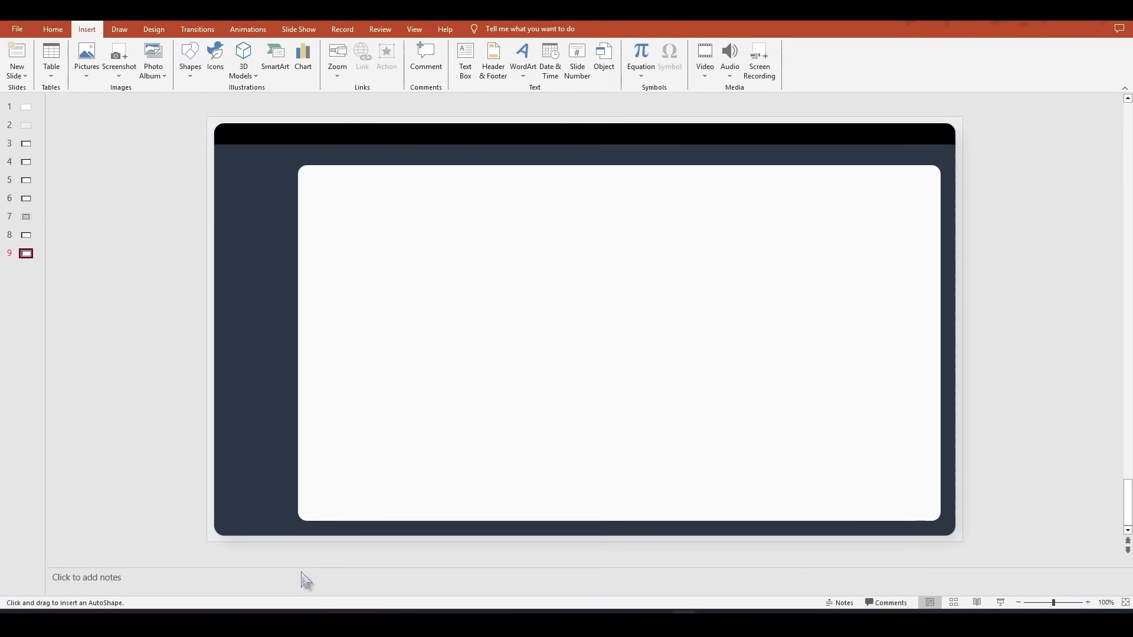
pyautogui.moveTo(301, 559); pyautogui.dragTo(334, 137)
pyautogui.moveTo(318, 240); pyautogui.dragTo(332, 272)
pyautogui.click(452, 60)
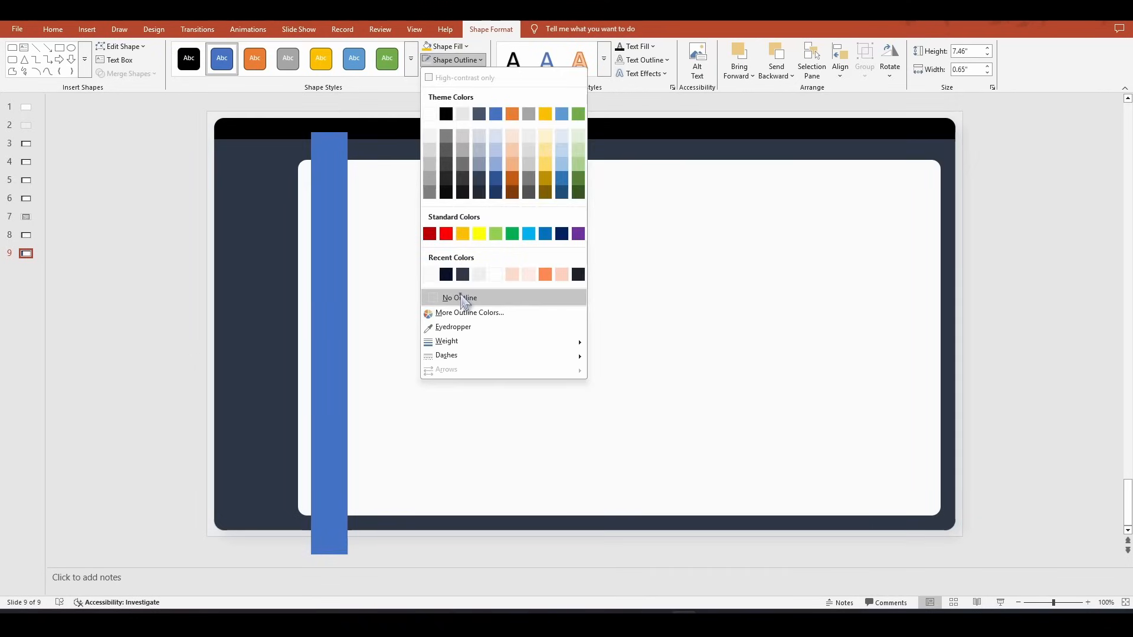
pyautogui.click(483, 294)
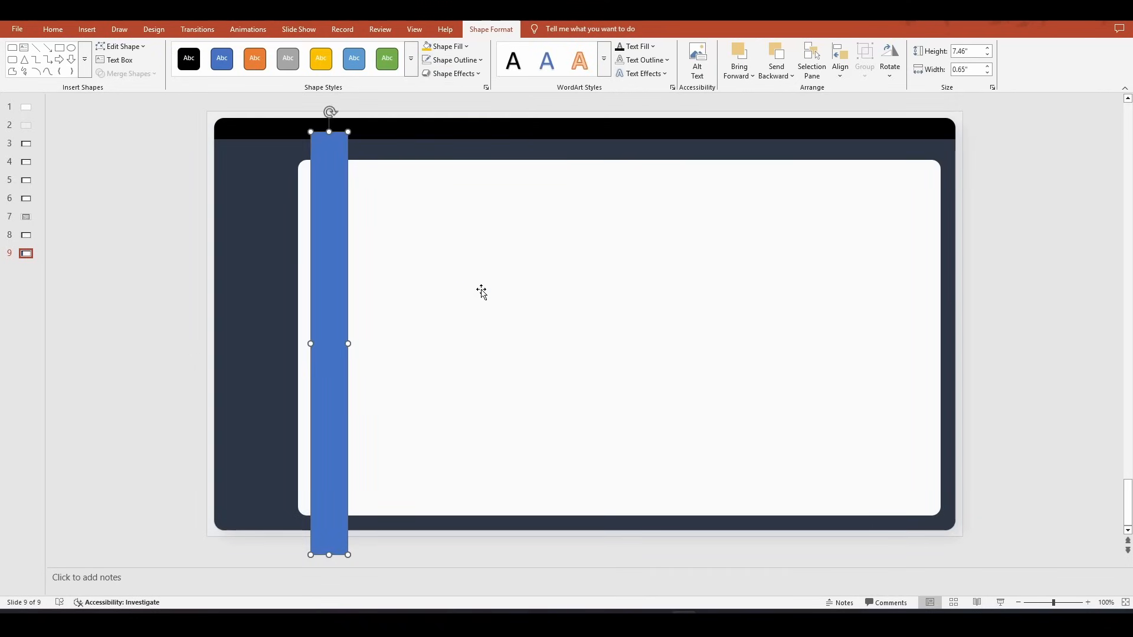
# Step: Set the tall blue rectangle's width to 15 px
pyautogui.click(975, 70)
pyautogui.write('15')
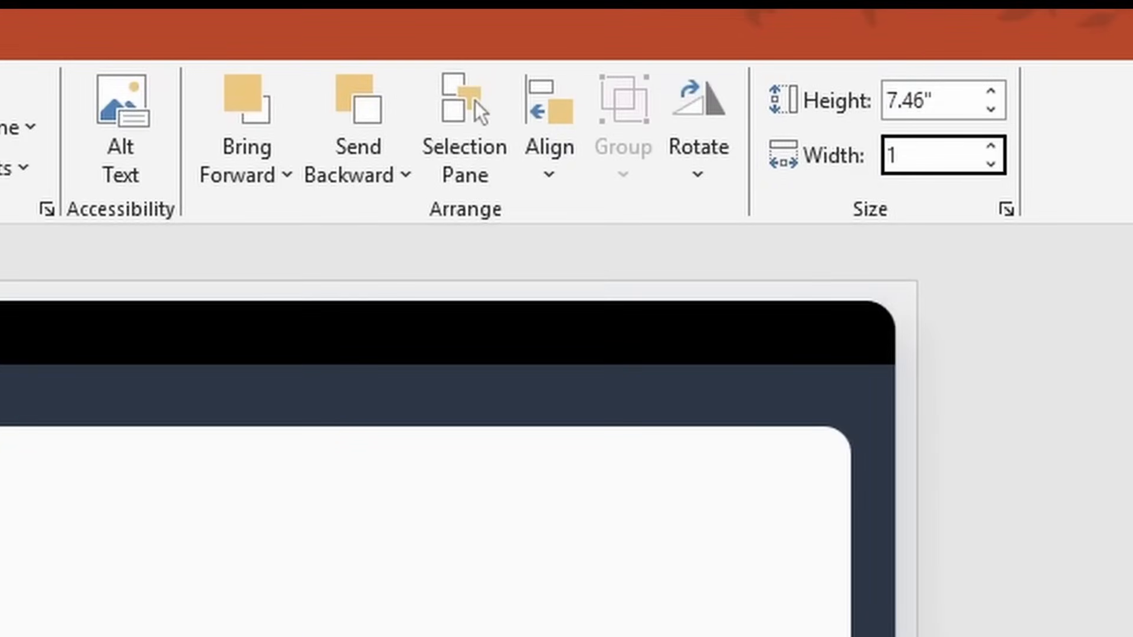
pyautogui.write('px')
pyautogui.press('Return')
# Step: Start drawing another rectangle beside the tall blue bar
pyautogui.click(89, 31)
pyautogui.click(190, 59)
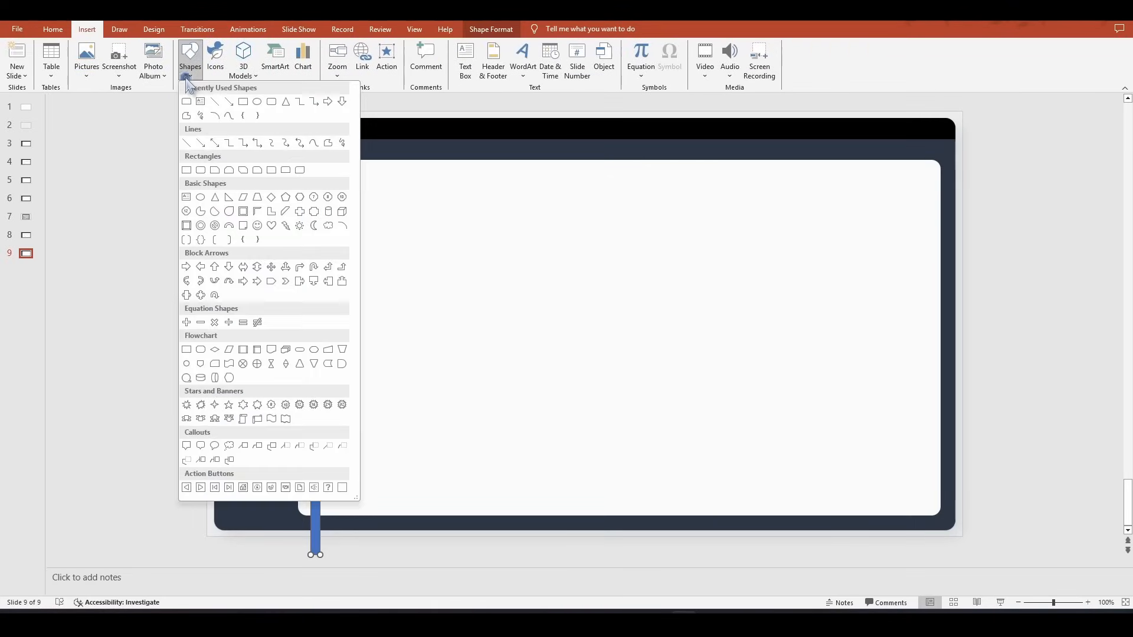
pyautogui.click(242, 101)
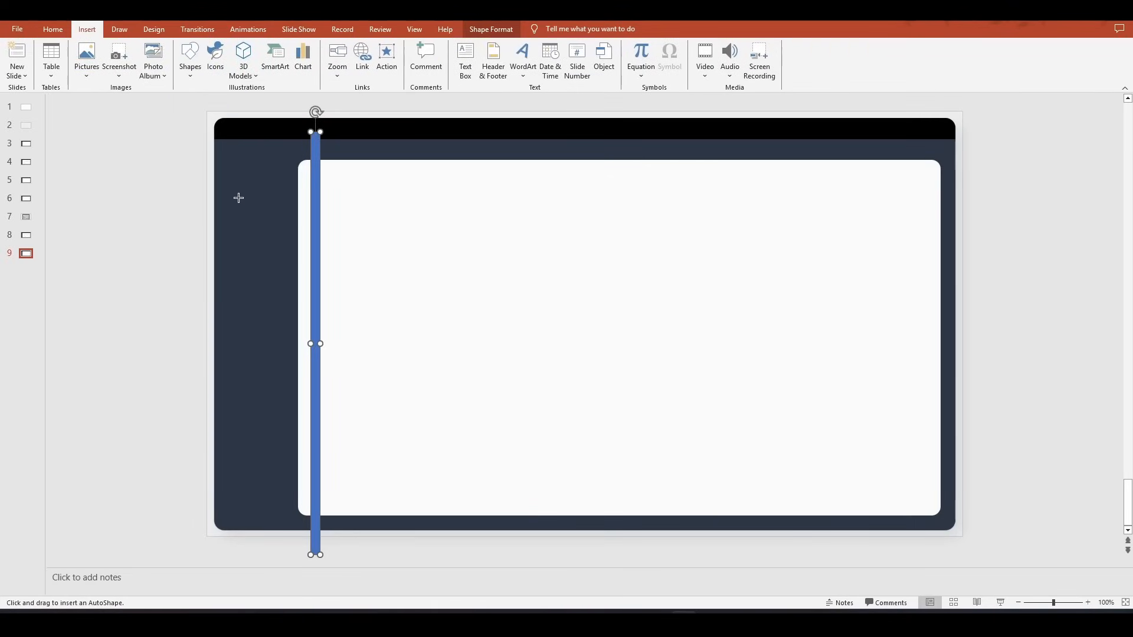